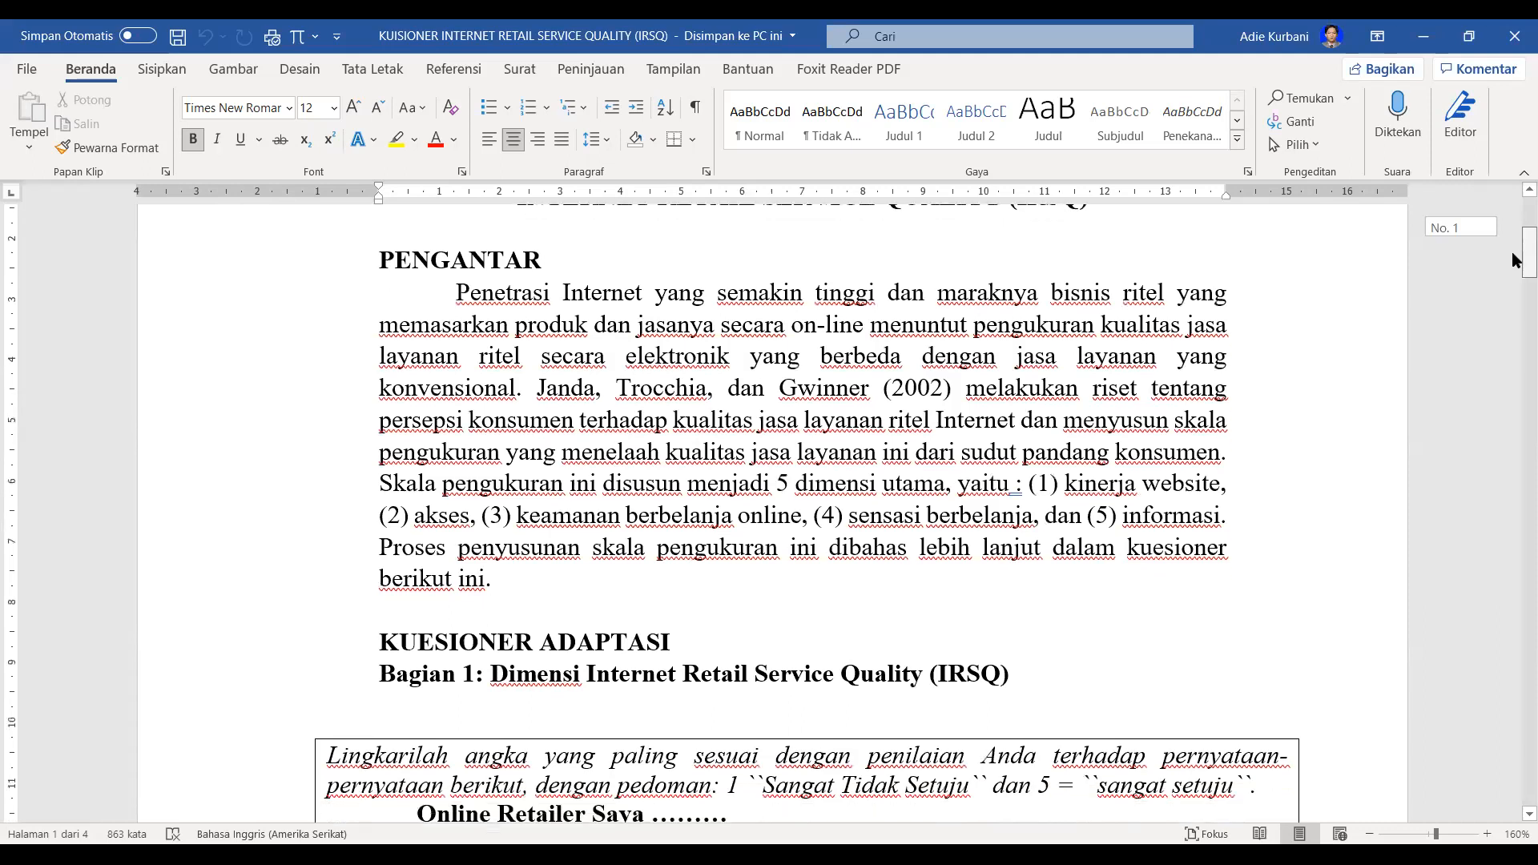
Step: Read through the IRSQ questionnaire from the introduction down to the KINERJA statements
left_click_drag(1512, 253, 1512, 275)
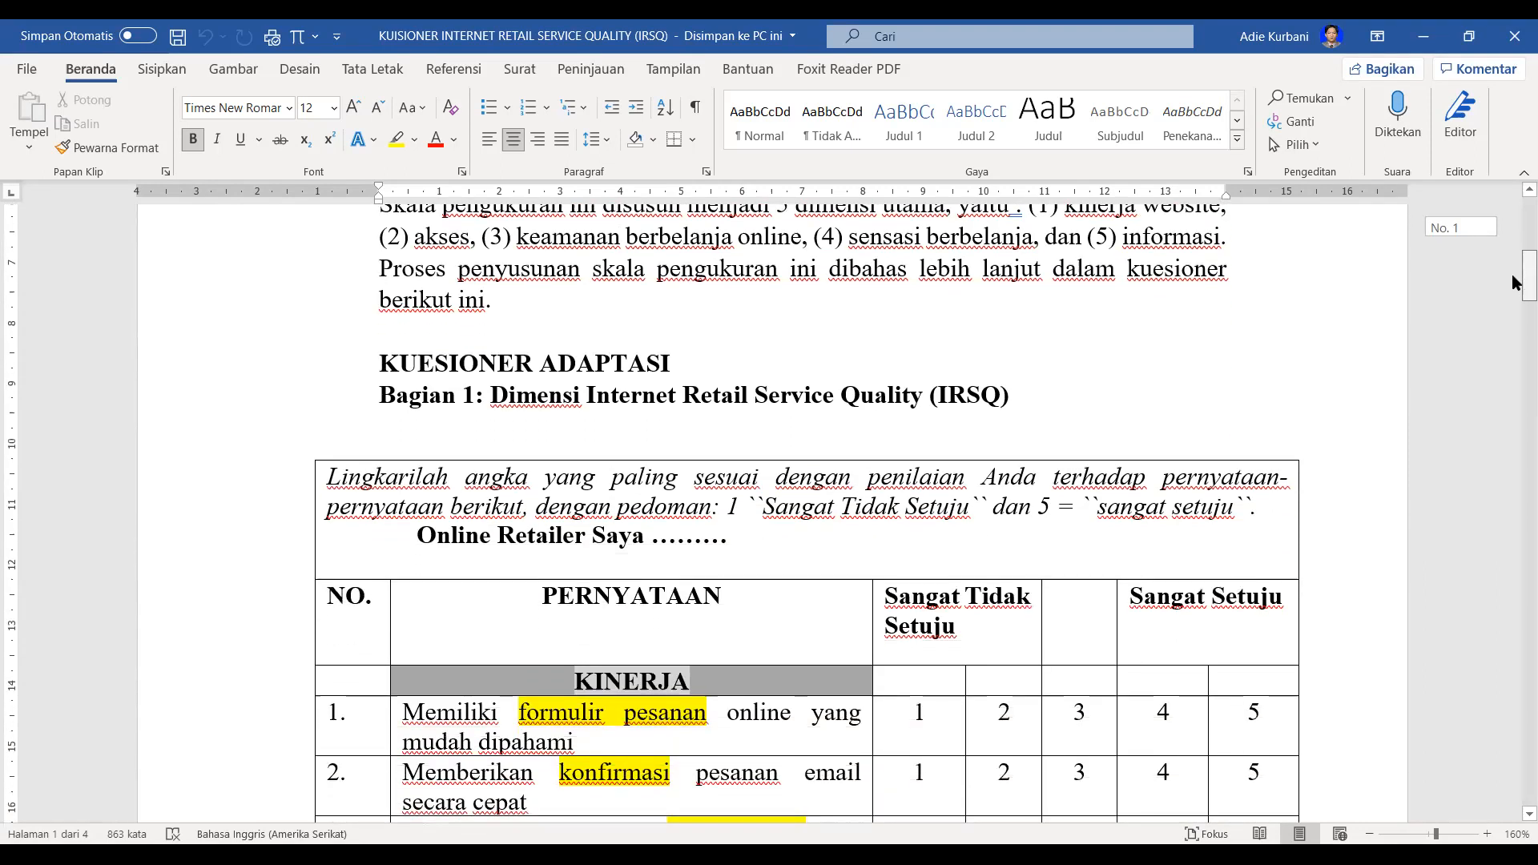
left_click_drag(1512, 282, 1513, 282)
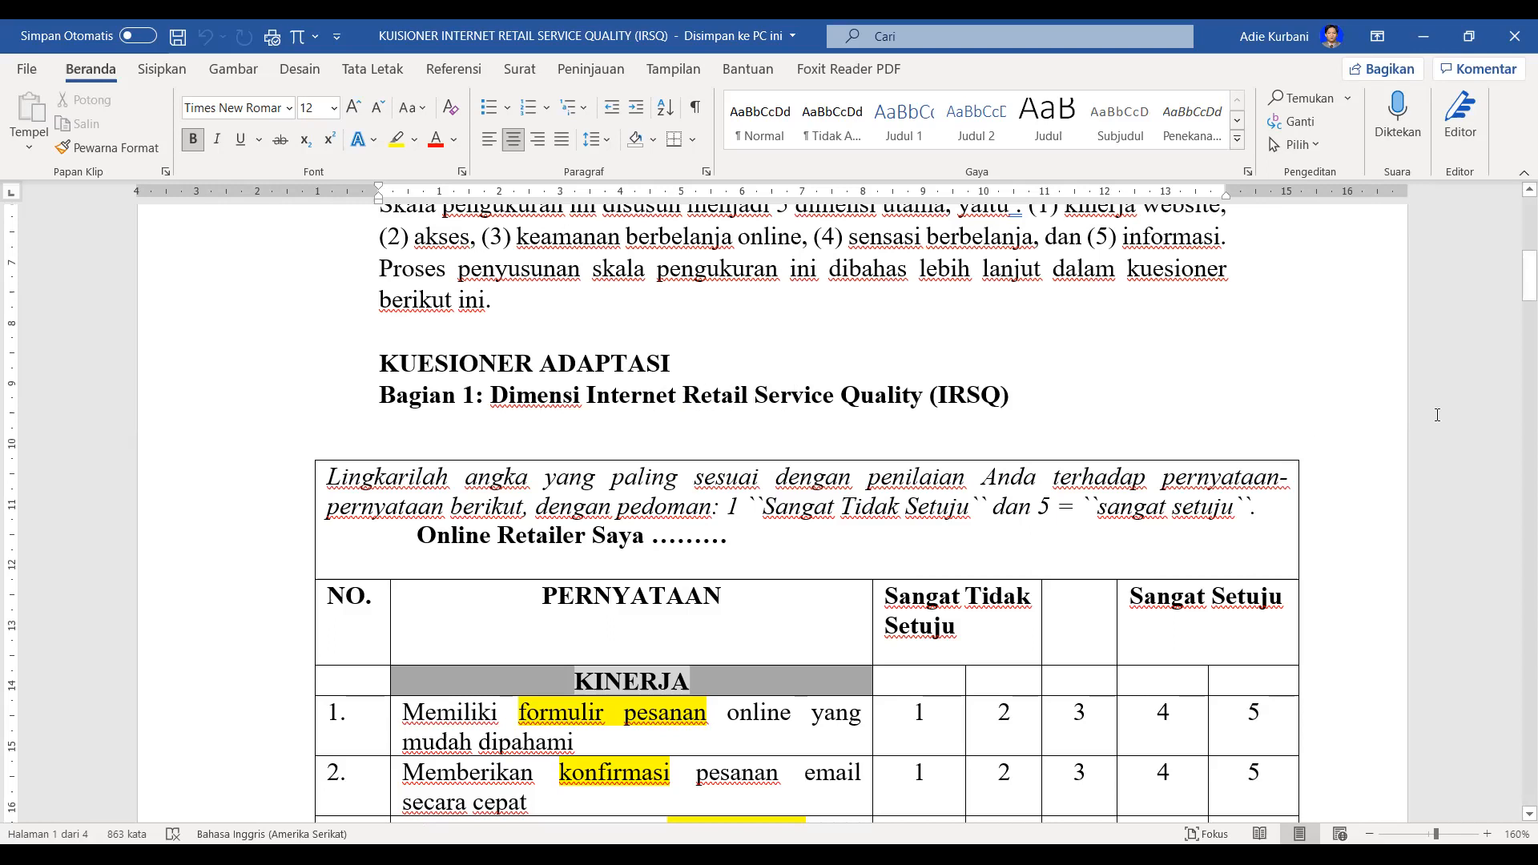
left_click_drag(1526, 276, 1514, 307)
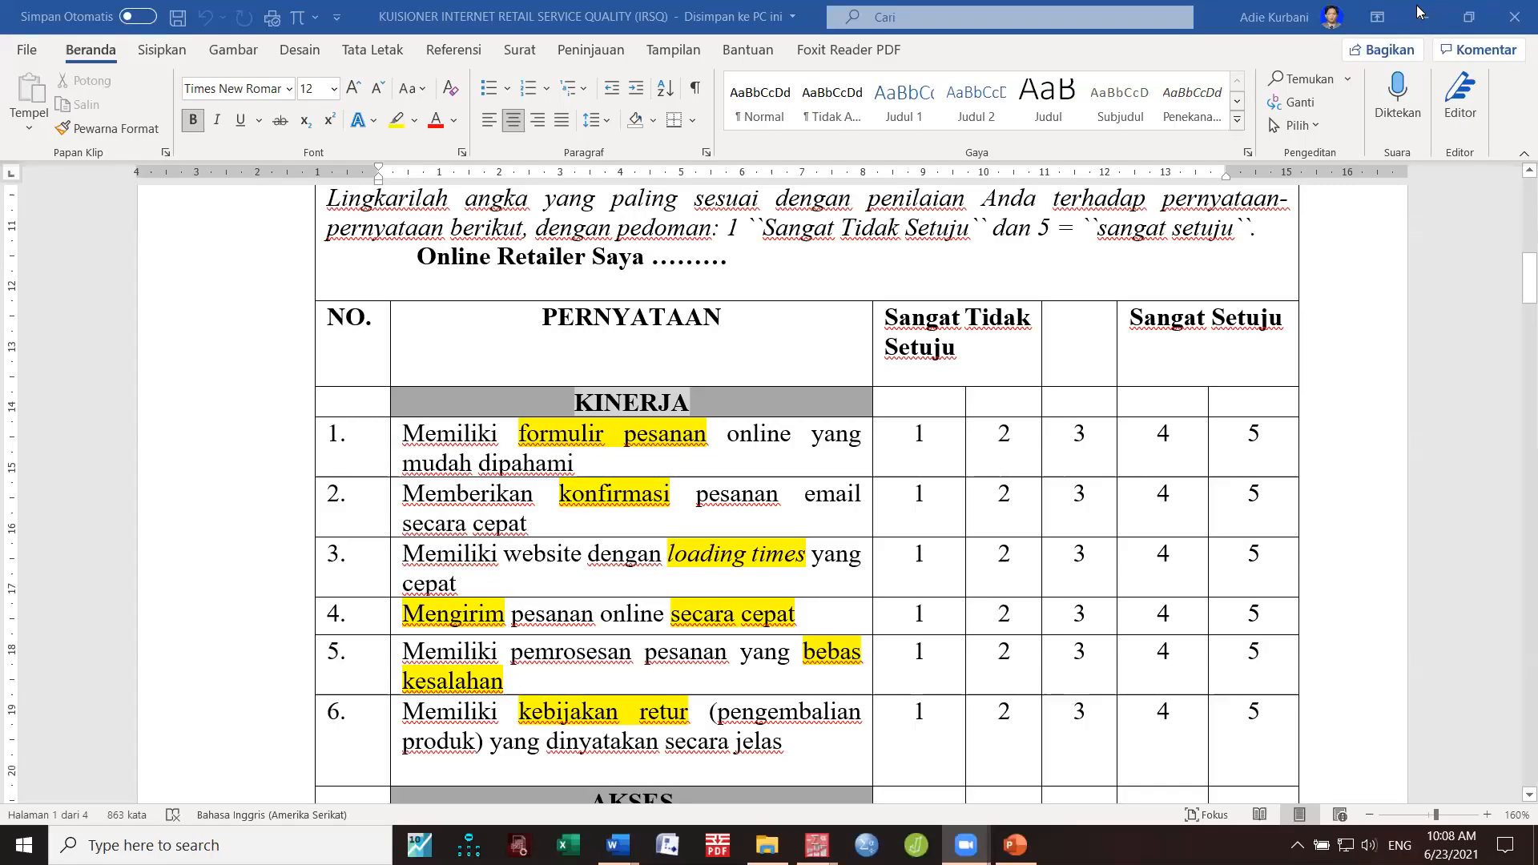
Step: Switch to the PASW Statistics Data Editor with CONTOH INPUT DATA KATEGORI.sav and look through its case rows
mouse_move(817, 845)
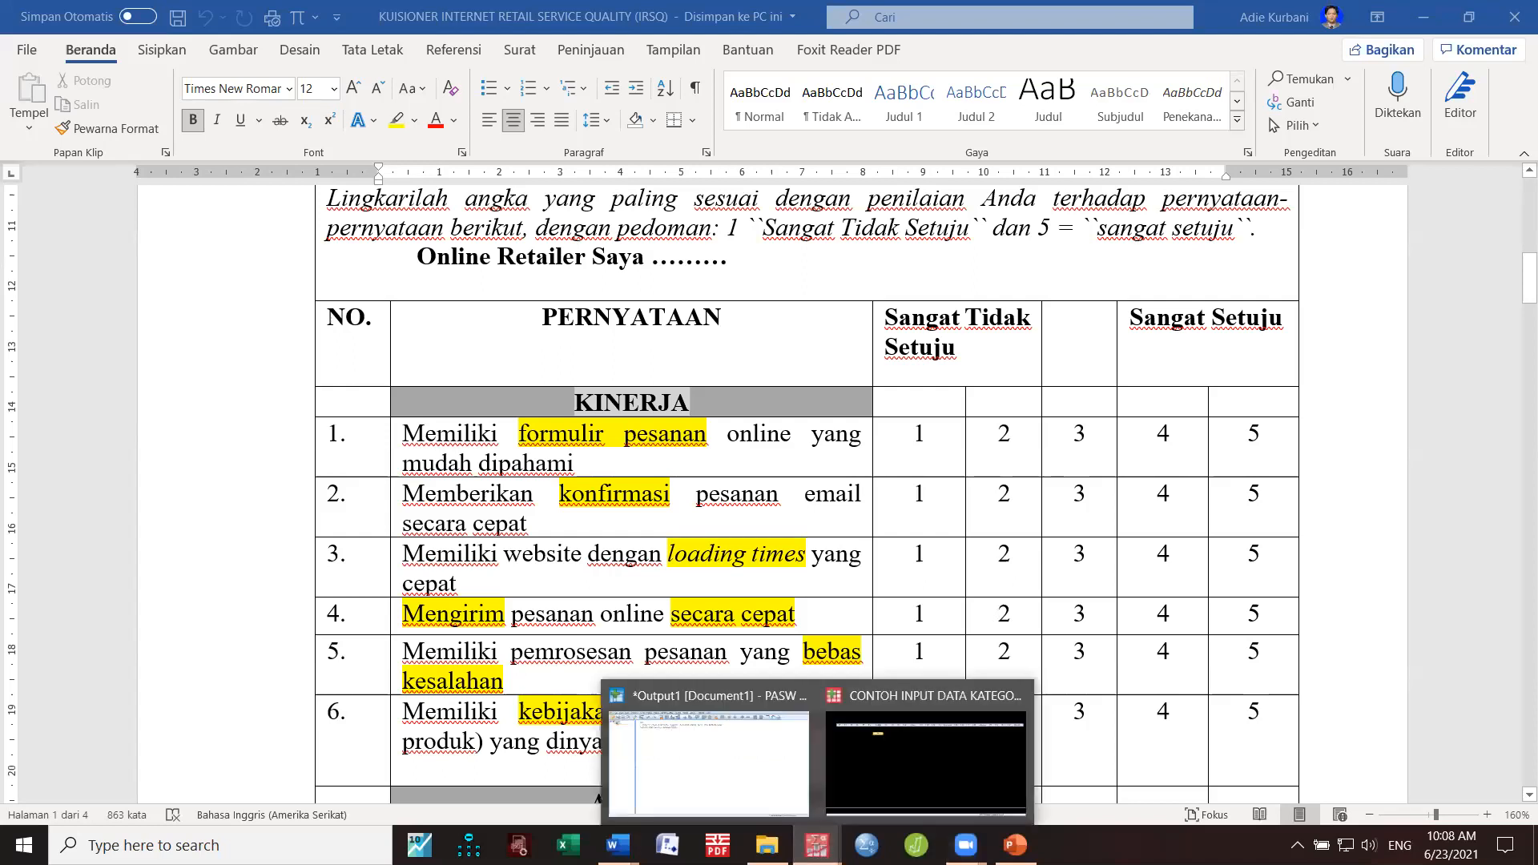
left_click(925, 761)
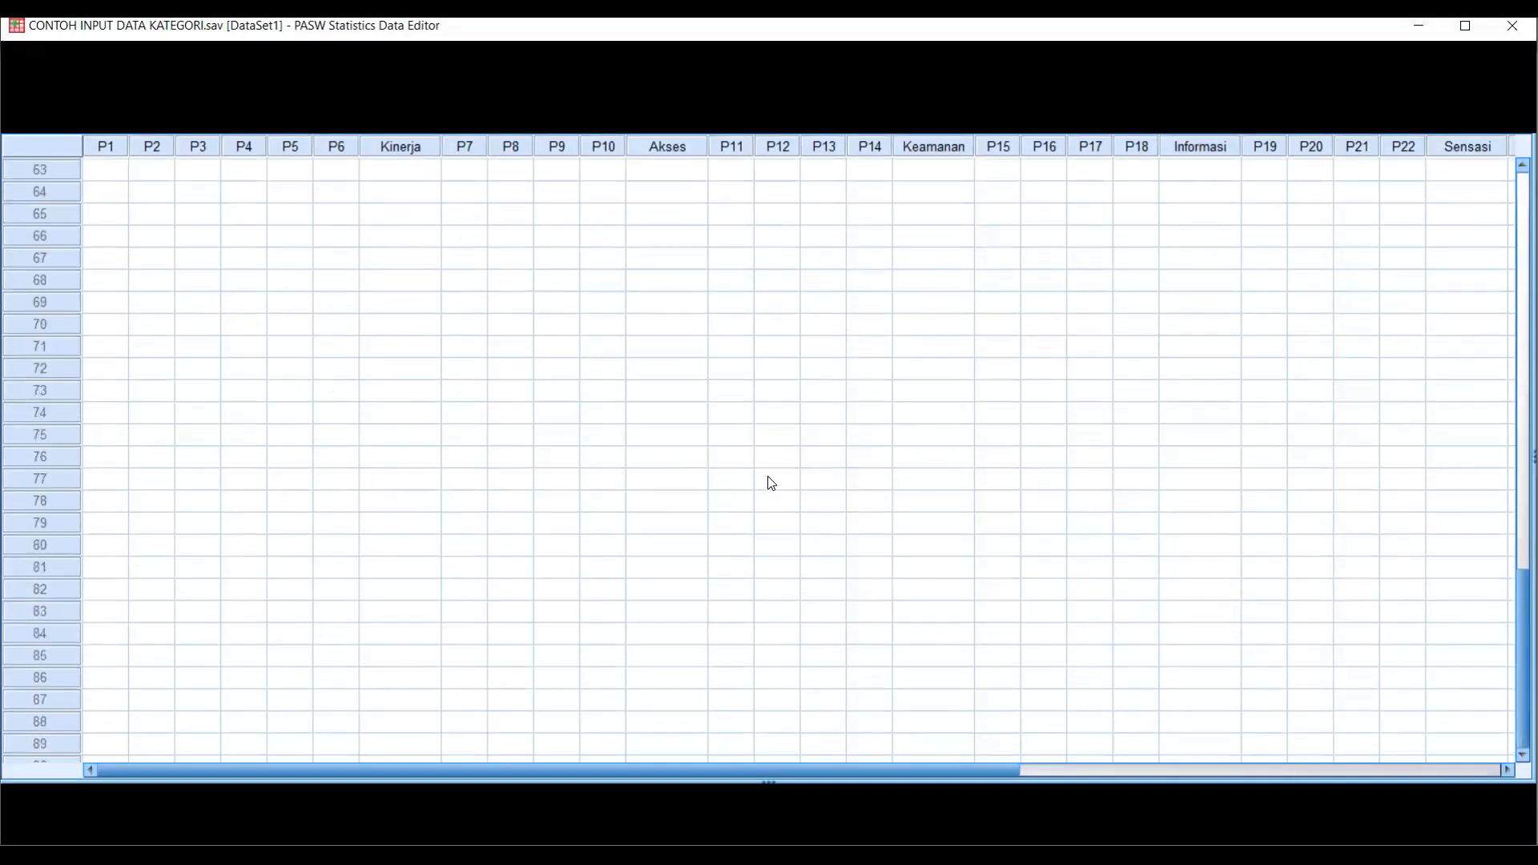
left_click(477, 281)
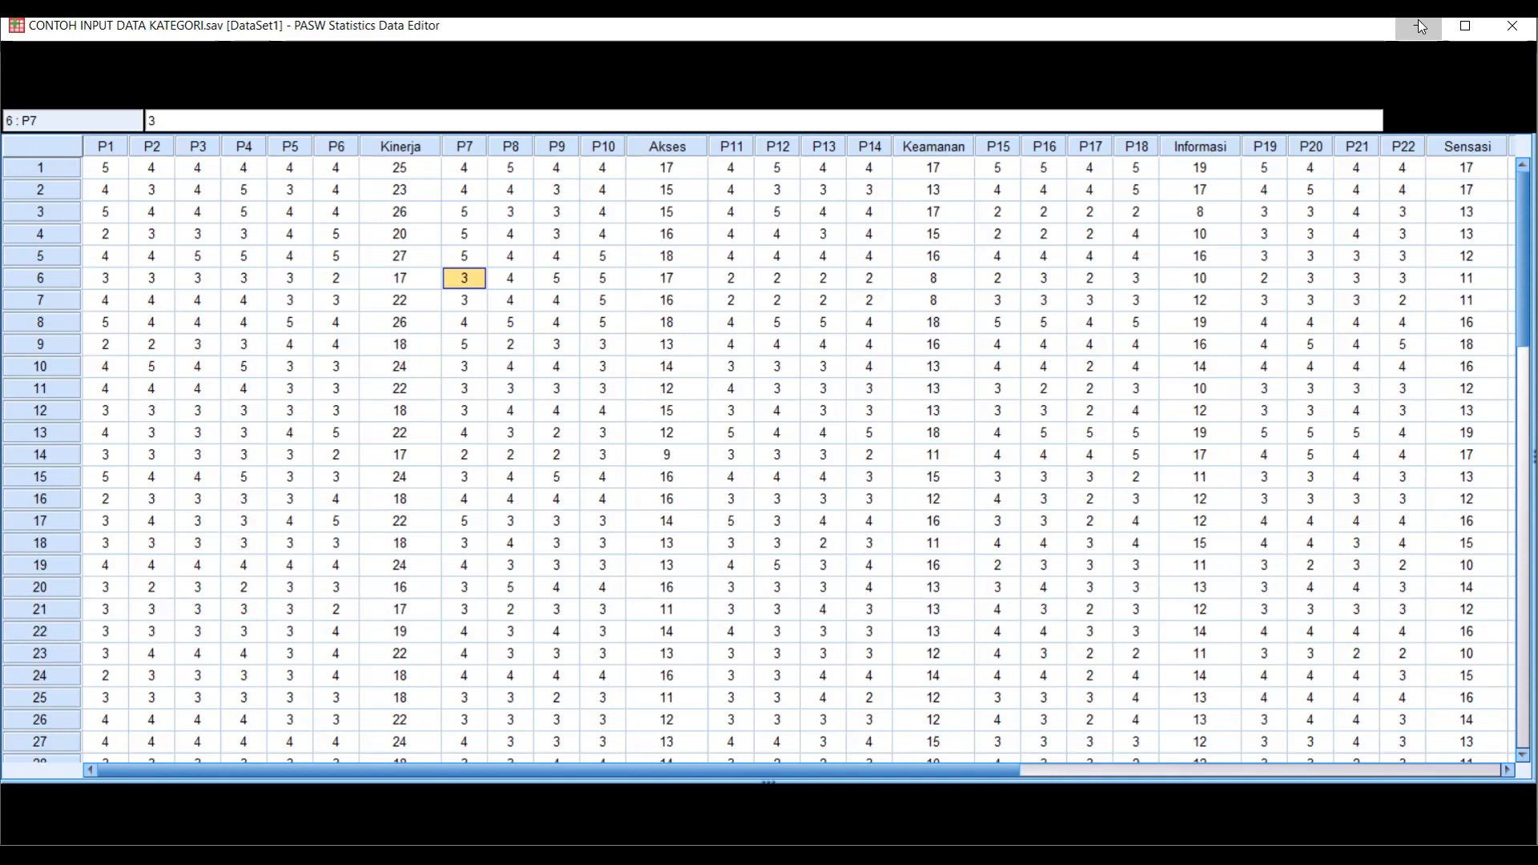
scroll(822, 529, "down", 20)
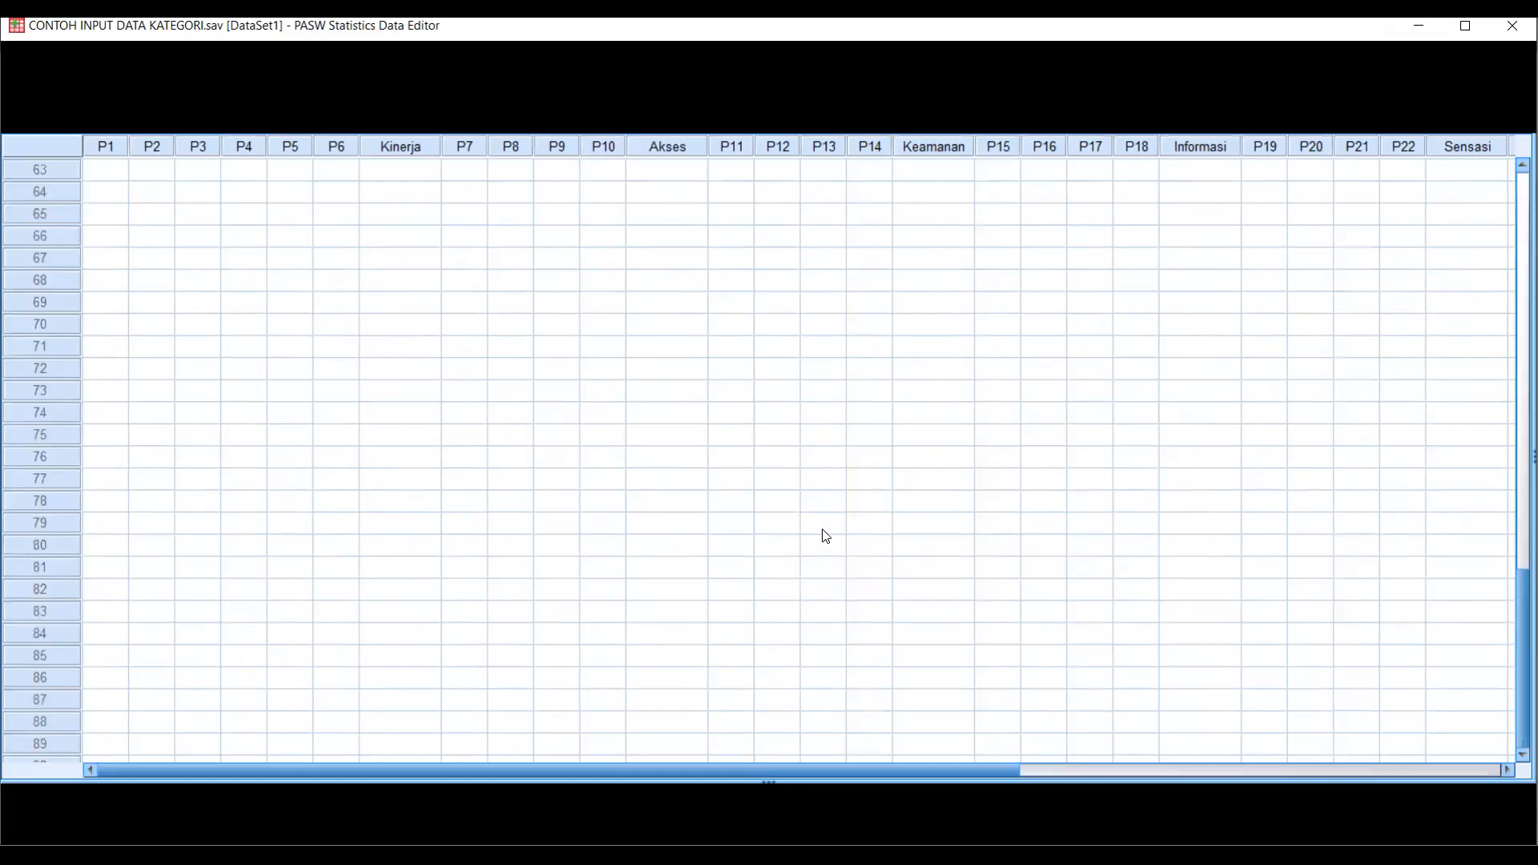
scroll(822, 530, "up", 20)
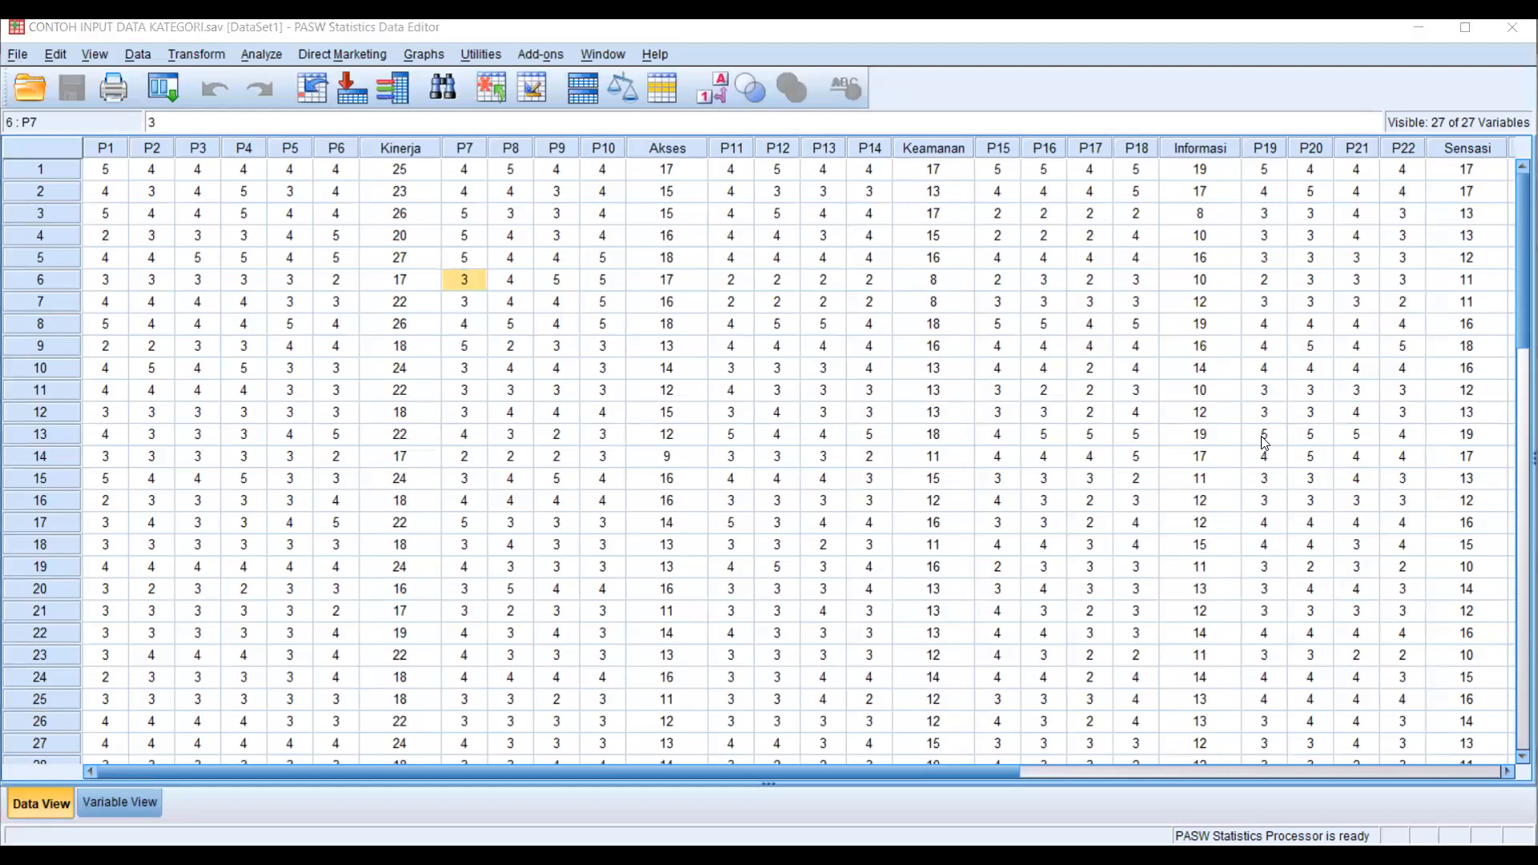
scroll(782, 489, "down", 18)
scroll(781, 489, "up", 18)
Step: Examine the P1 to P6 answers of the first respondents alongside their Kinerja total scores
left_click(198, 368)
left_click(151, 280)
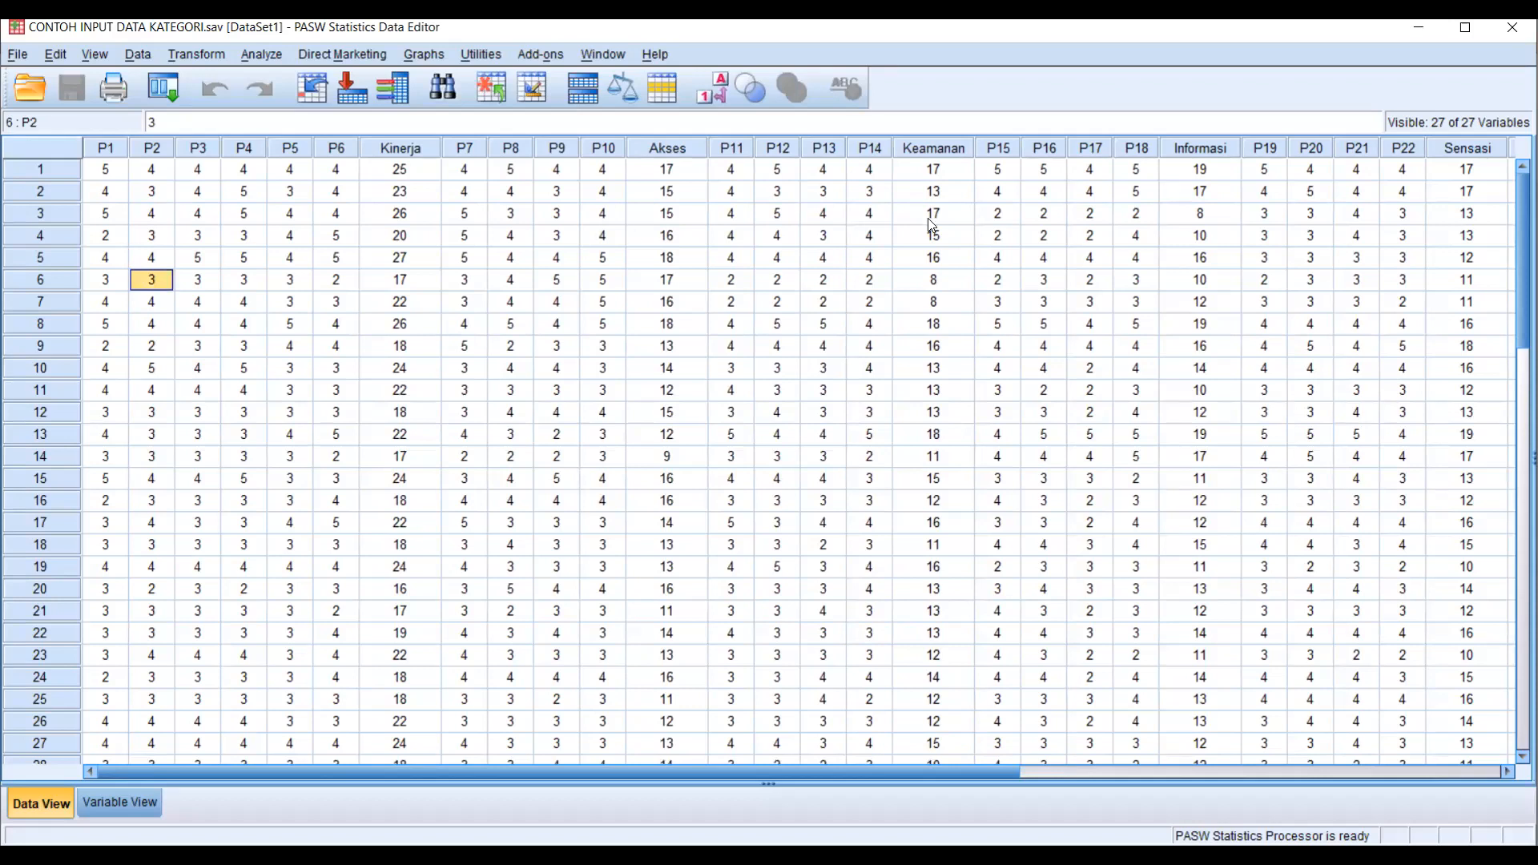
left_click(286, 239)
left_click(374, 175)
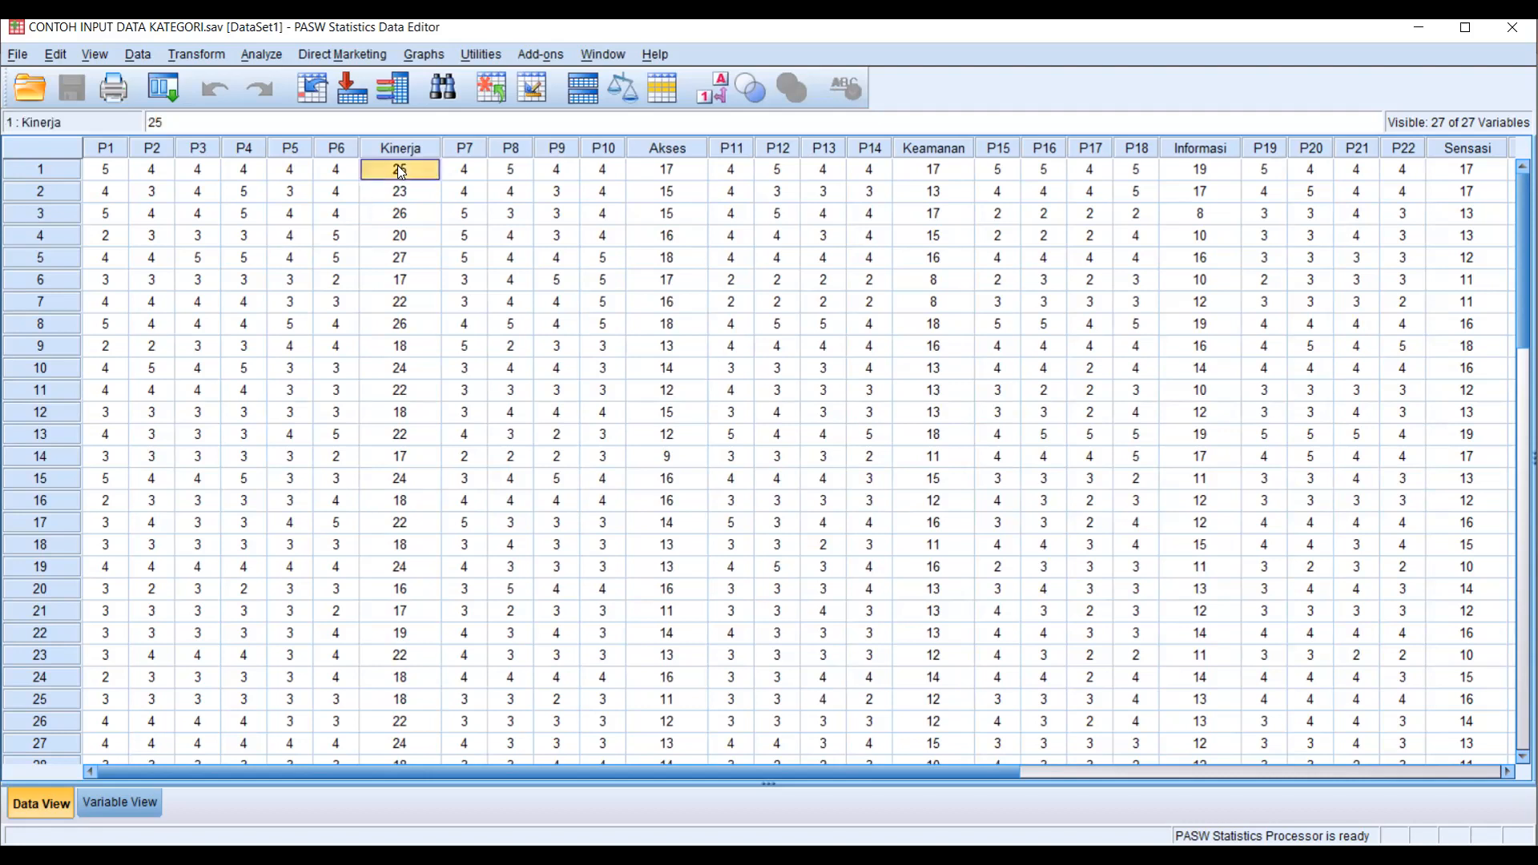
left_click(250, 229)
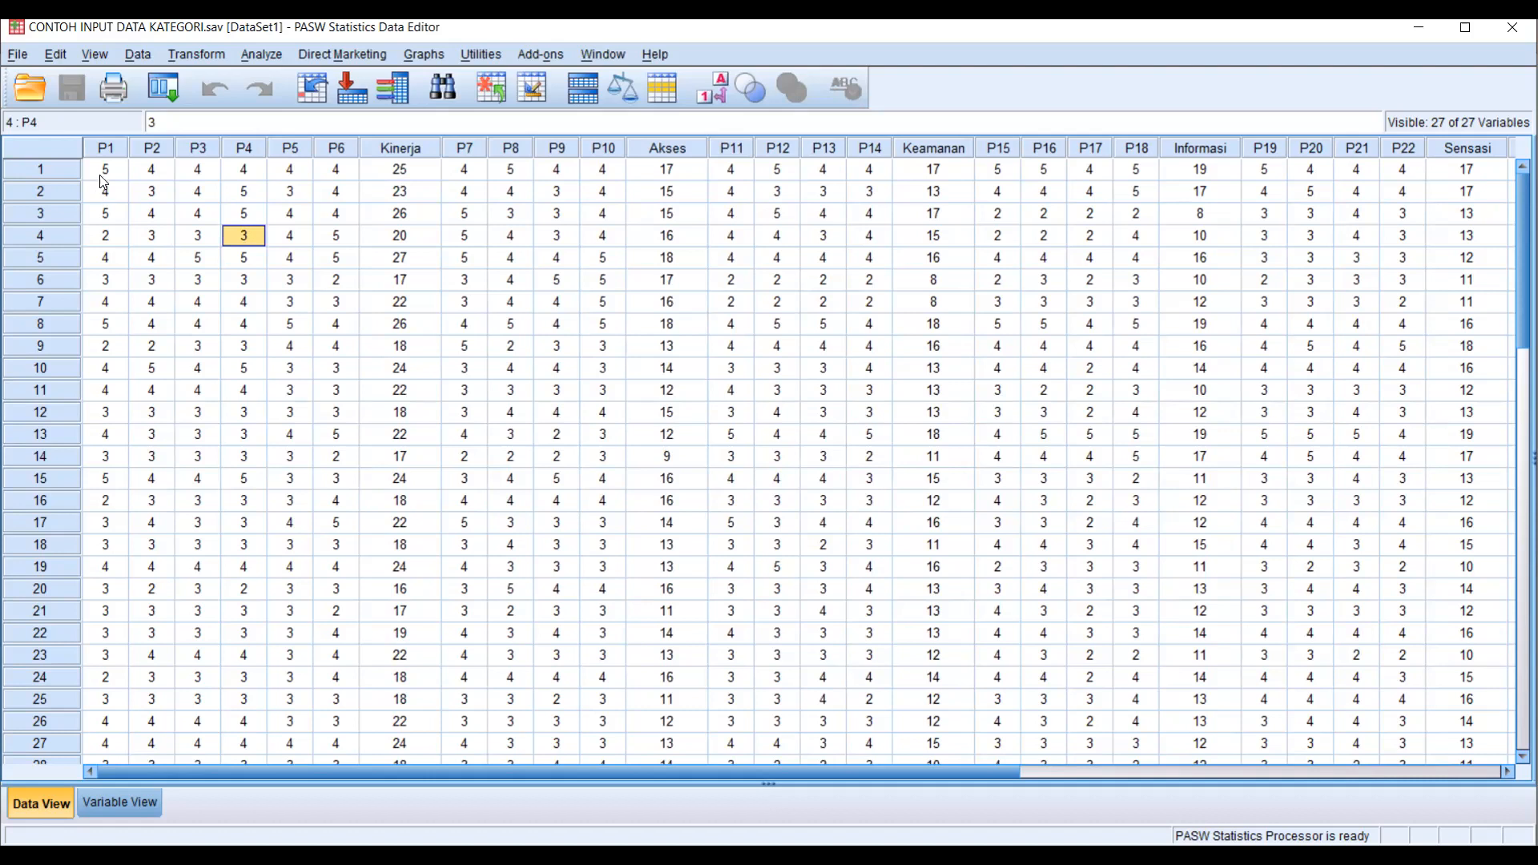
left_click(102, 172)
left_click(290, 192)
left_click(213, 241)
left_click(297, 216)
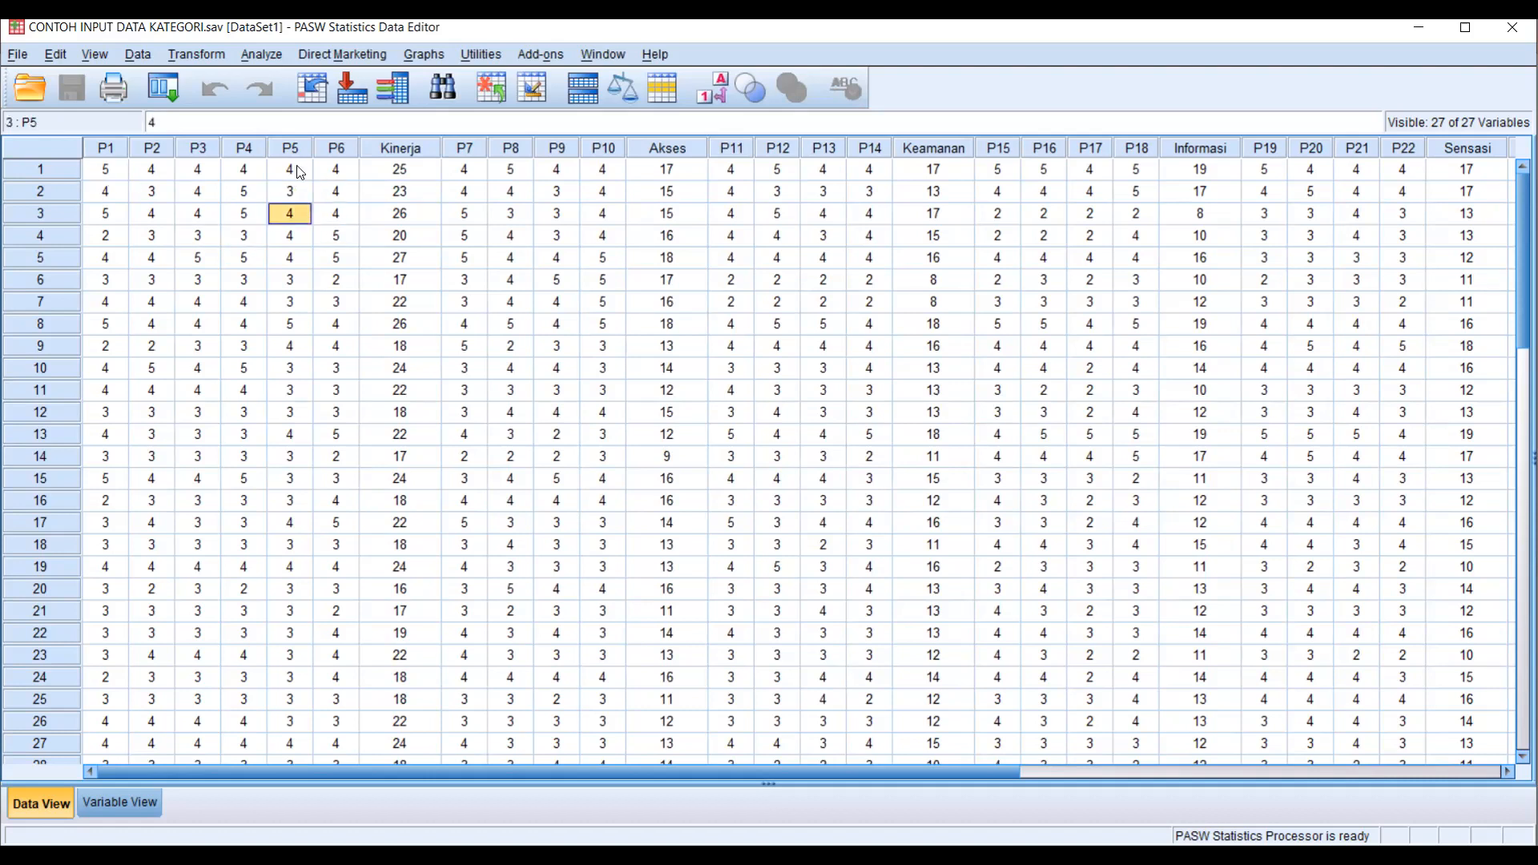
left_click(331, 170)
left_click(240, 177)
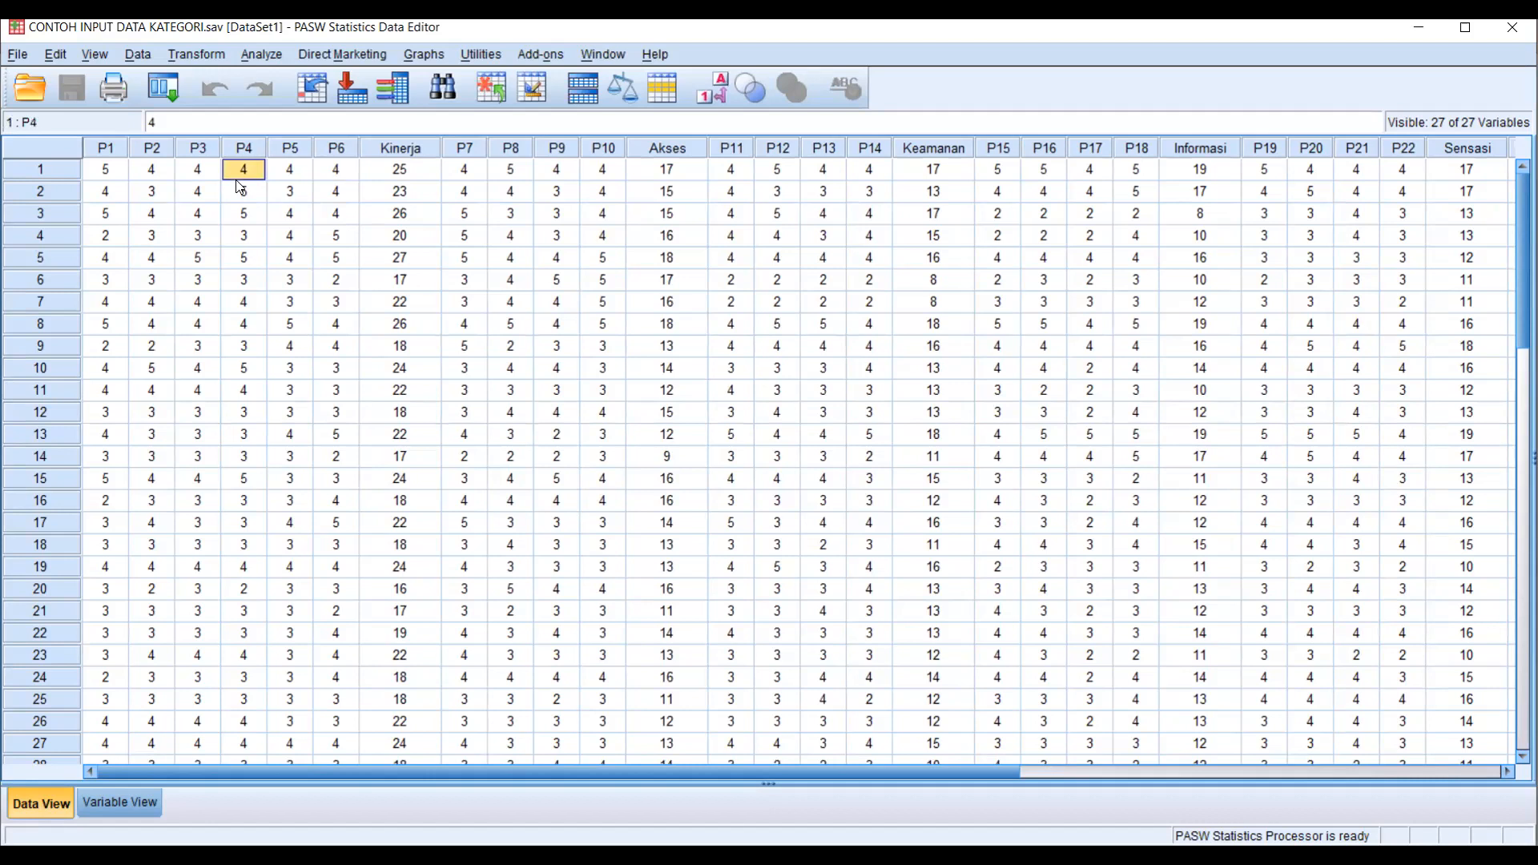
left_click(124, 175)
Step: Start a scale Reliability Analysis with Pertanyaan 1 [P1] through Pertanyaan 6 [P6] as the items
left_click(260, 57)
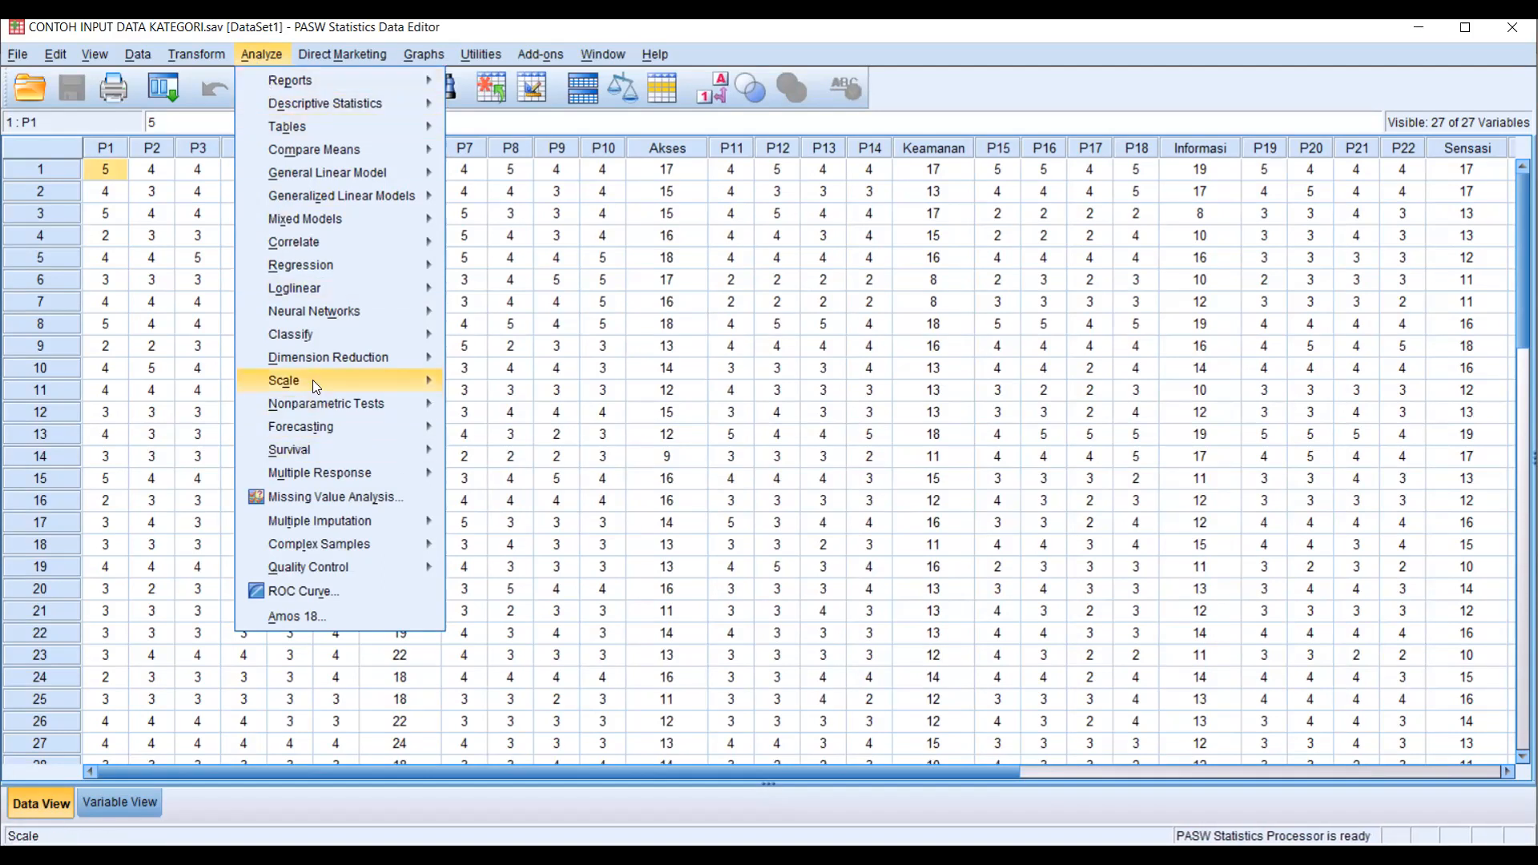
mouse_move(312, 382)
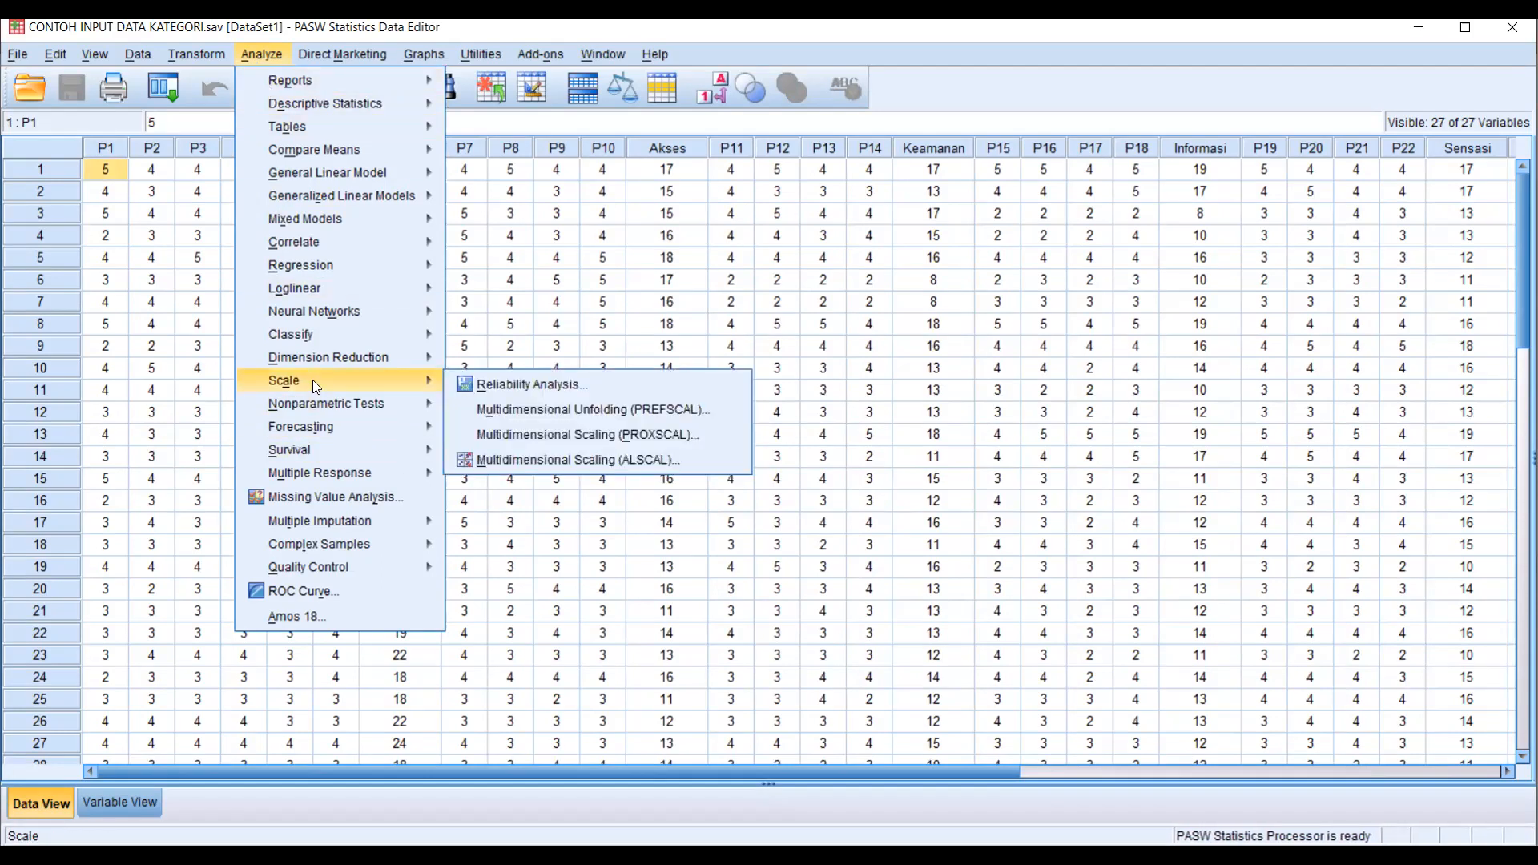
left_click(492, 385)
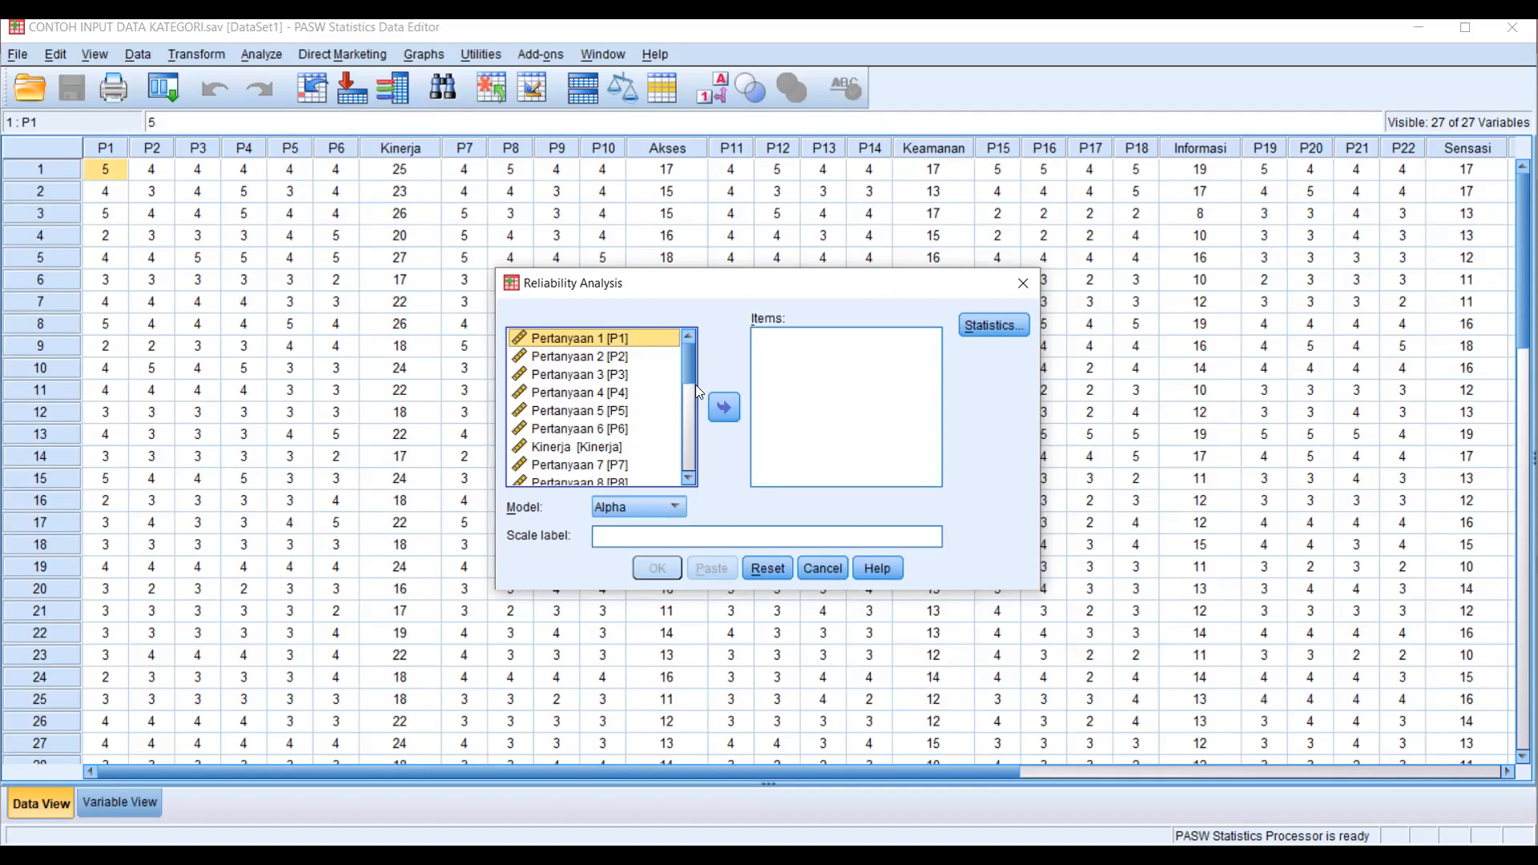
left_click_drag(692, 367, 693, 362)
left_click(611, 433, "shift")
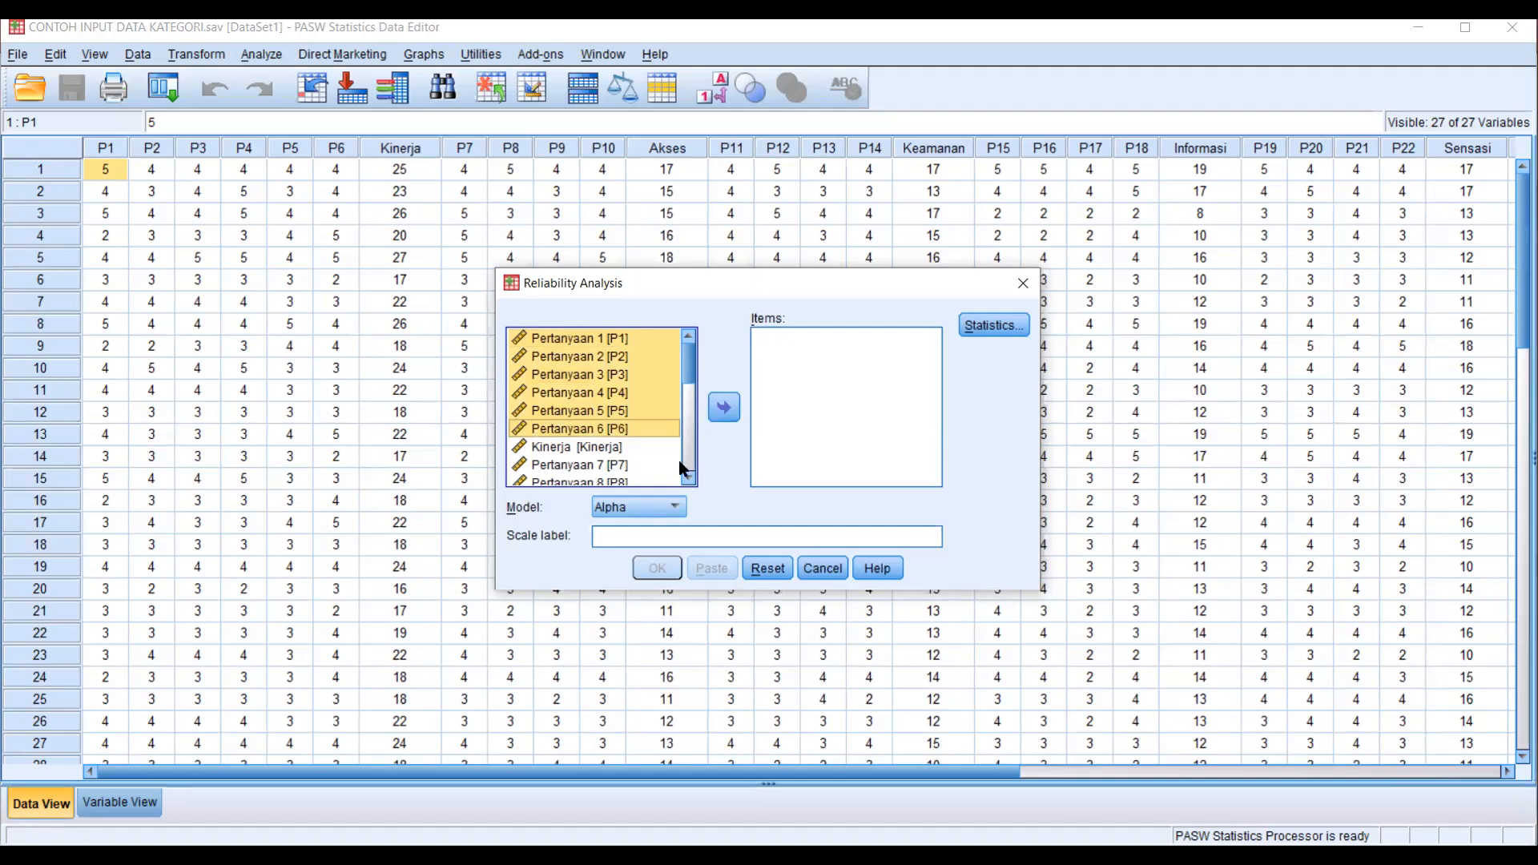
left_click(723, 409)
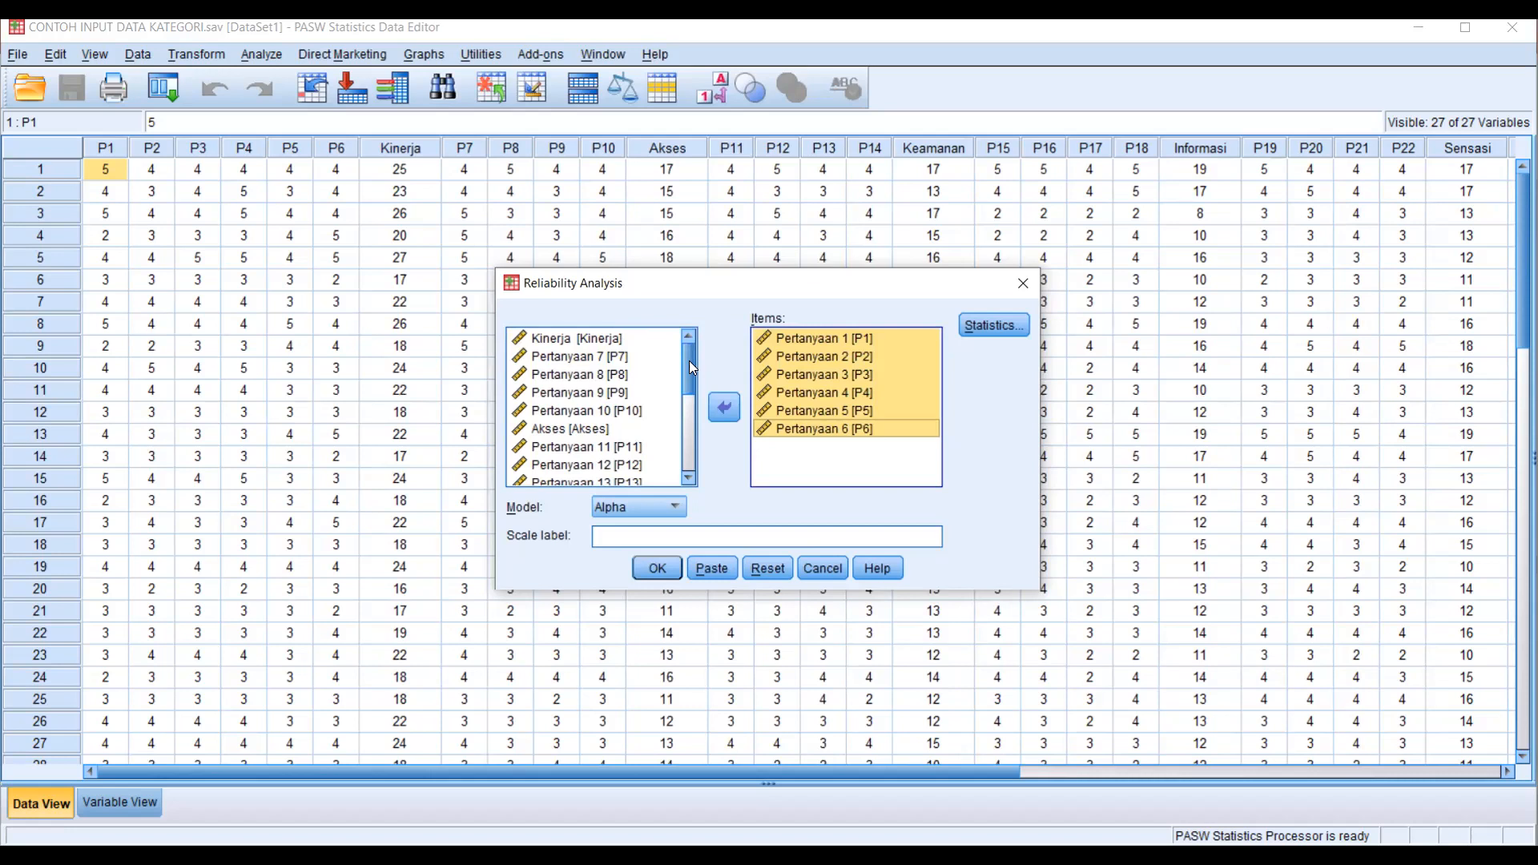
Step: Check the chosen items against the remaining variables and review the available reliability models, keeping Alpha
left_click(786, 372)
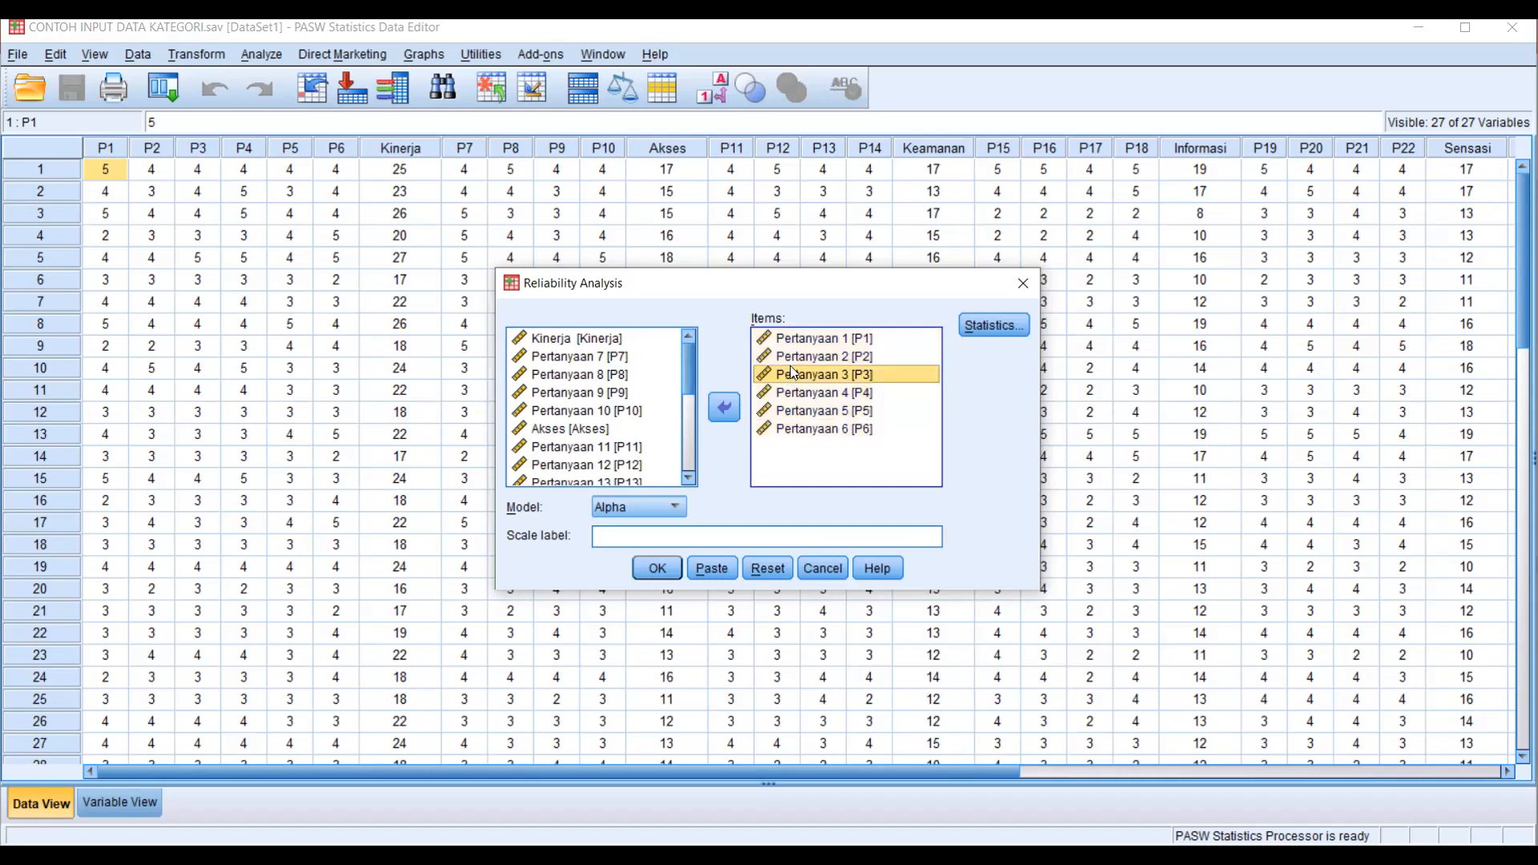
left_click(801, 338)
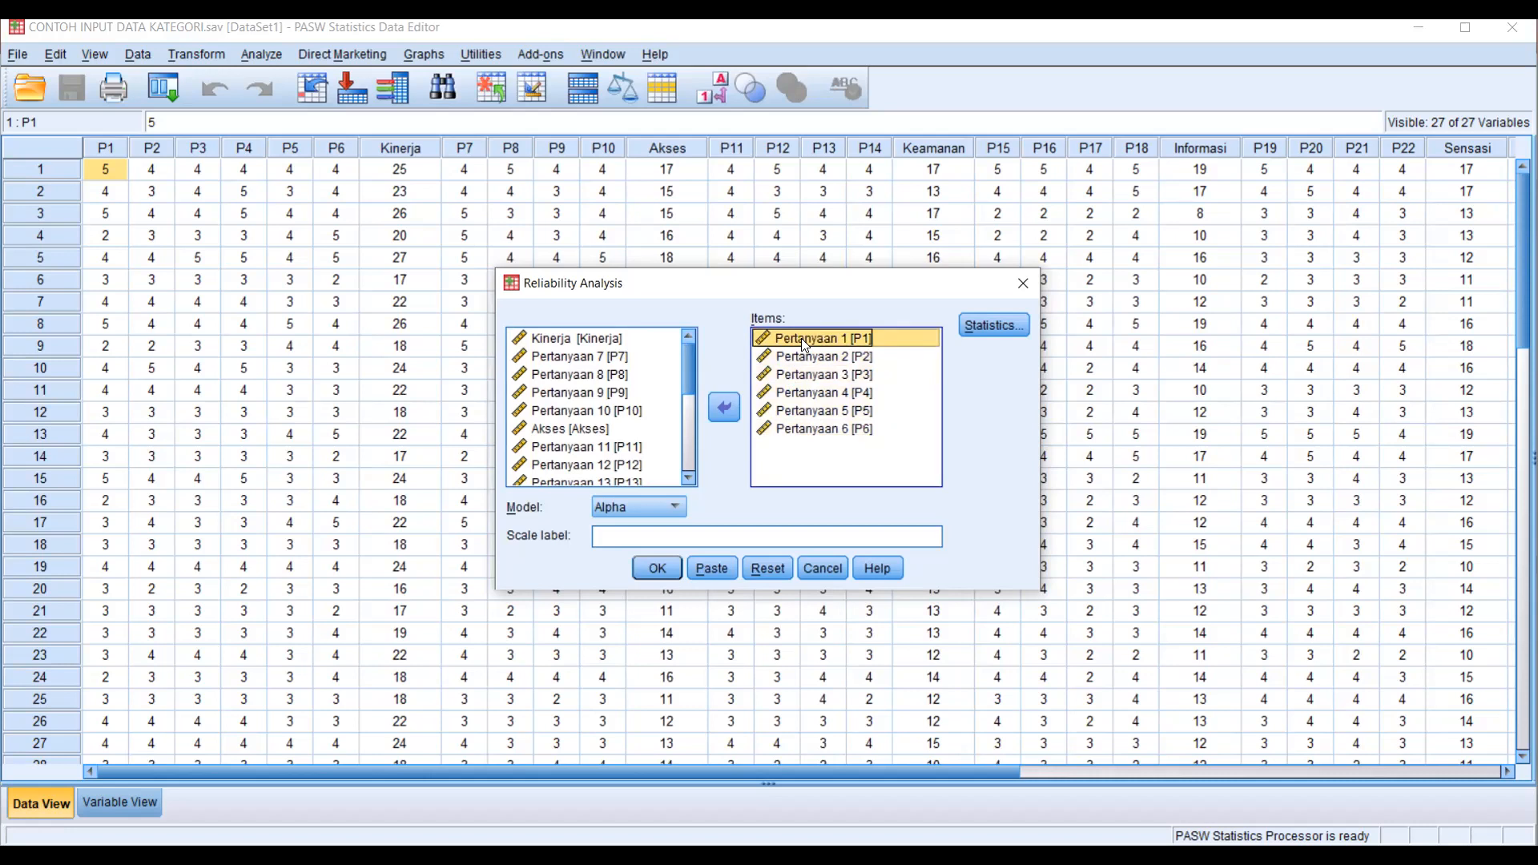
left_click(596, 341)
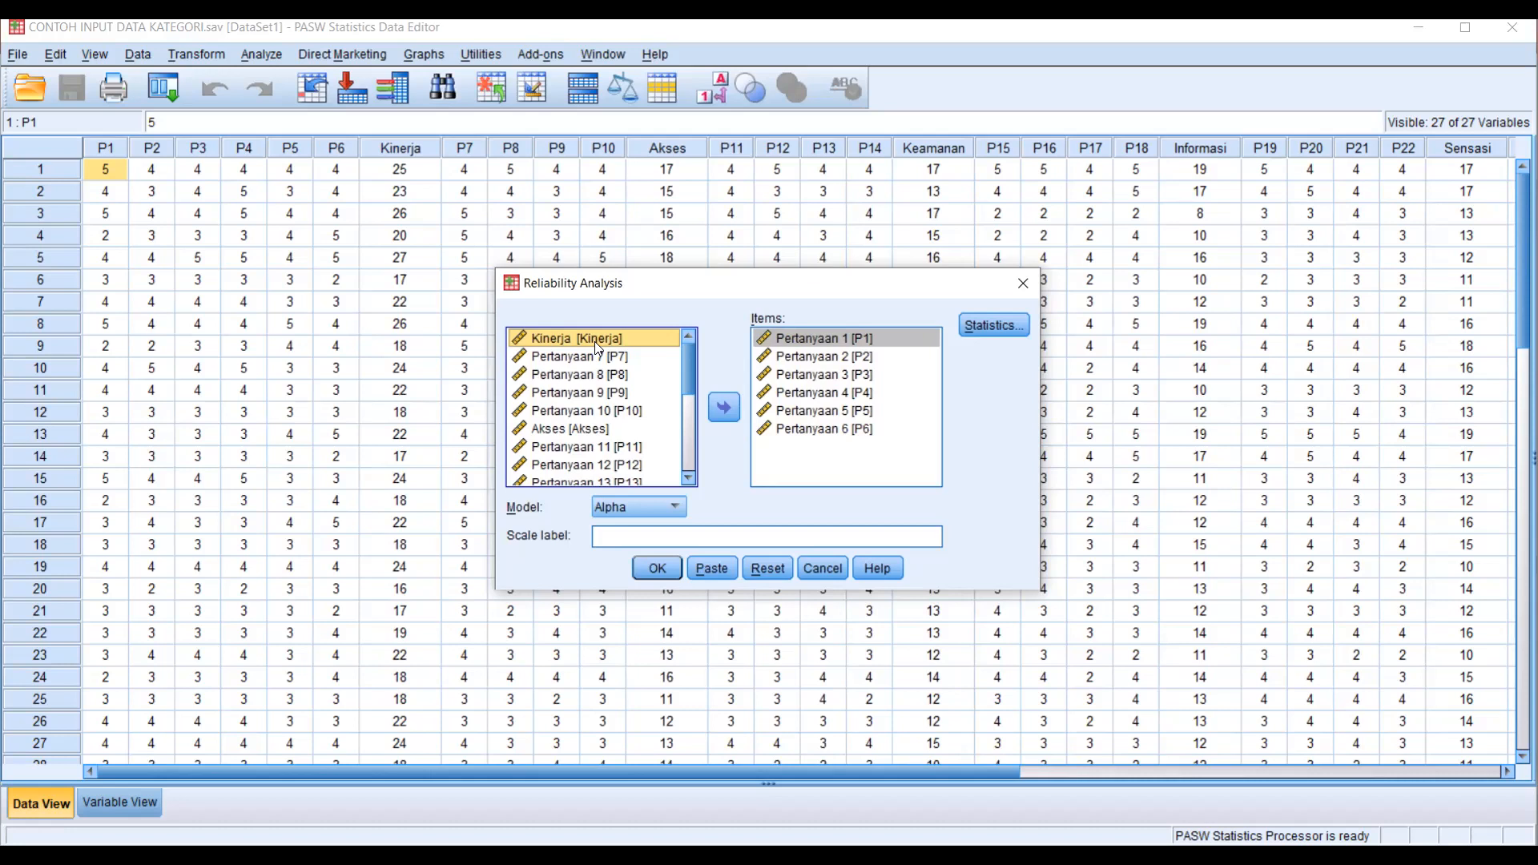
left_click(627, 507)
left_click(783, 492)
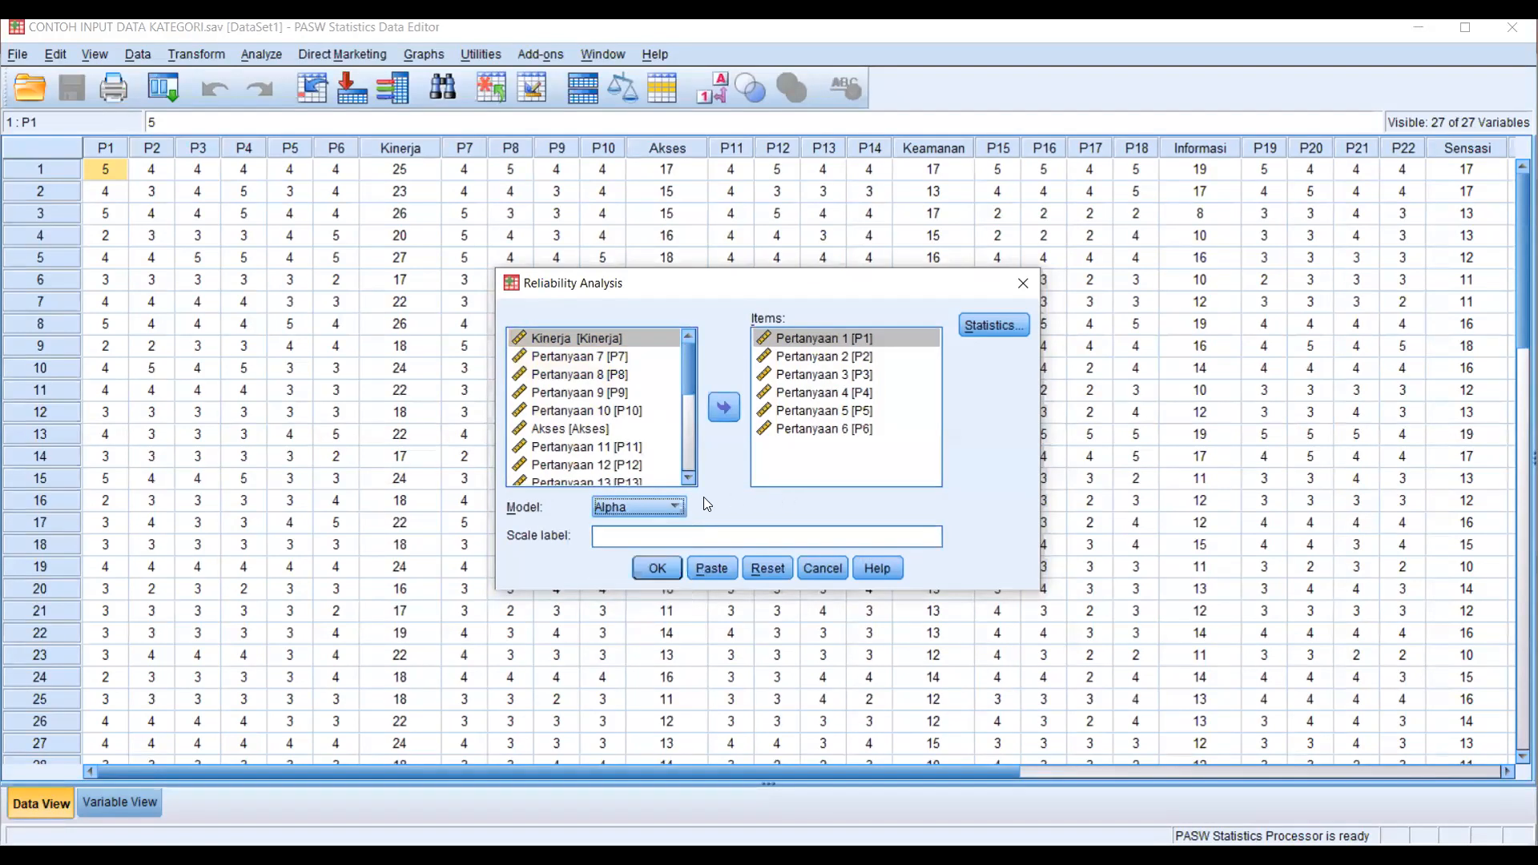
left_click(651, 508)
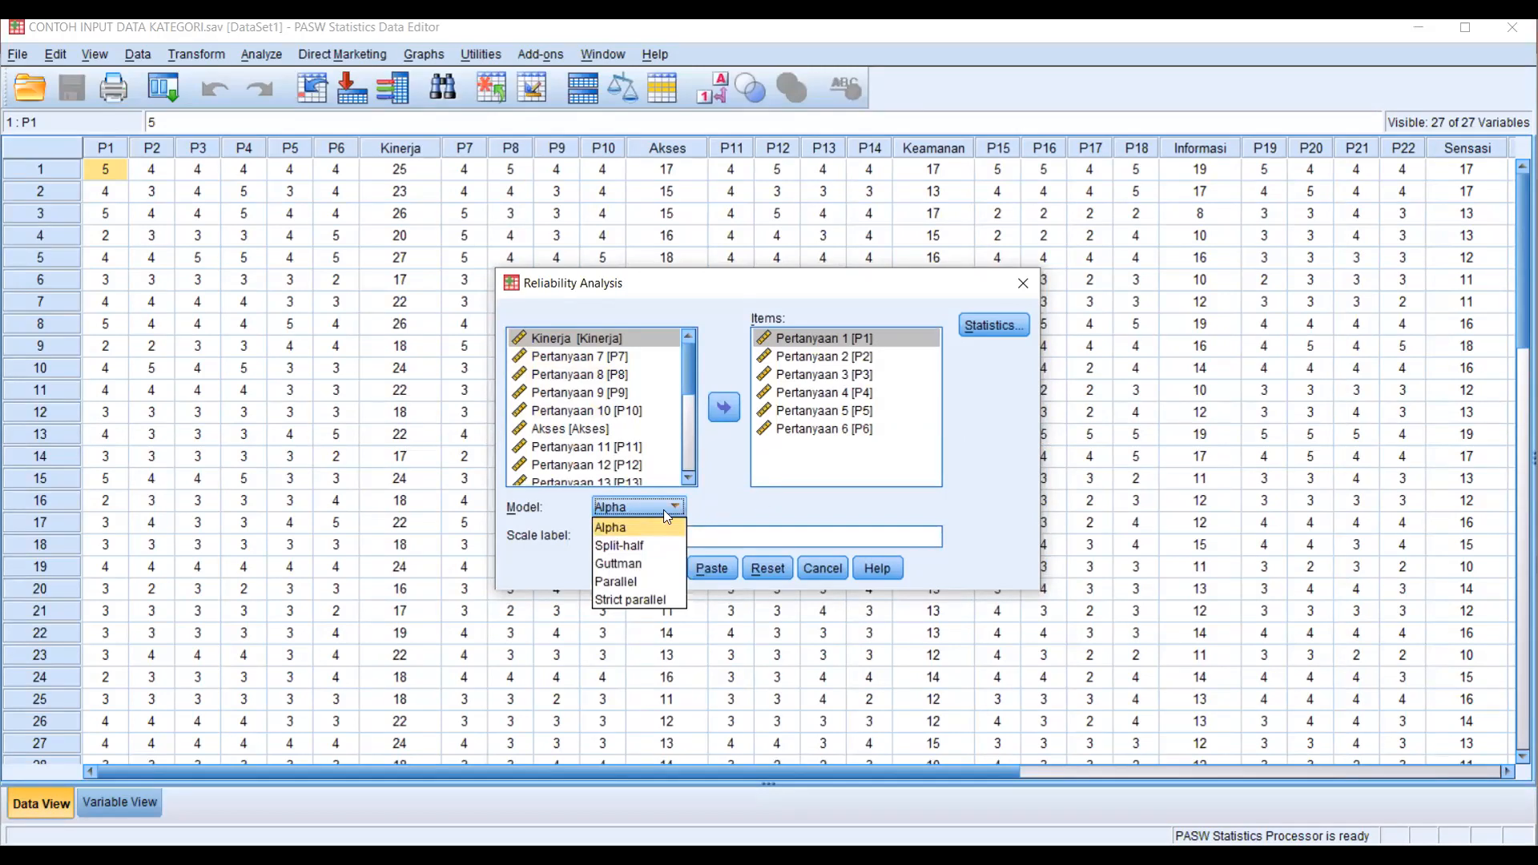
left_click(753, 491)
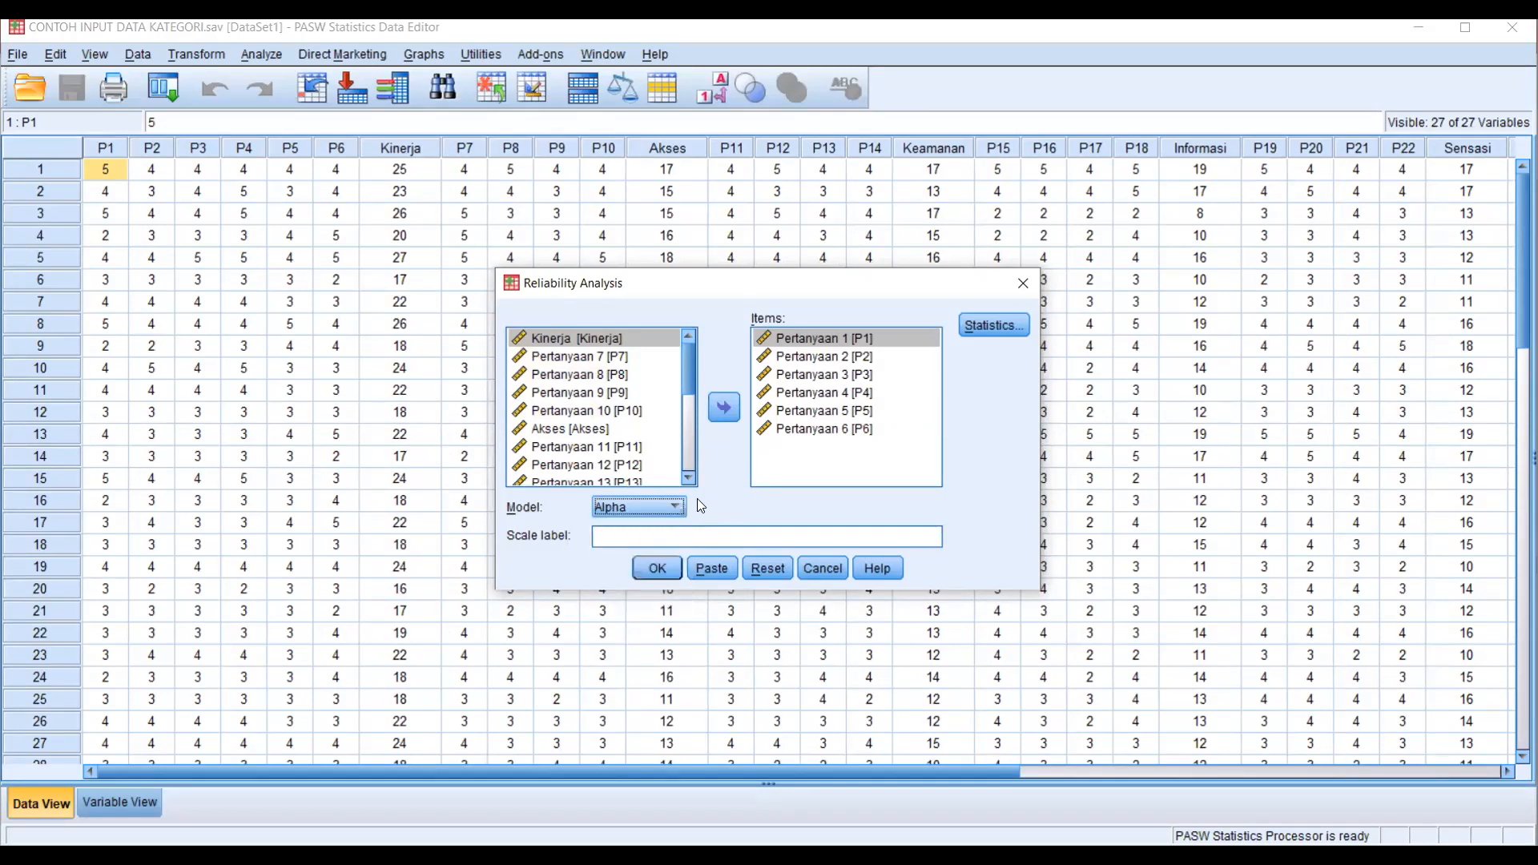
left_click(643, 508)
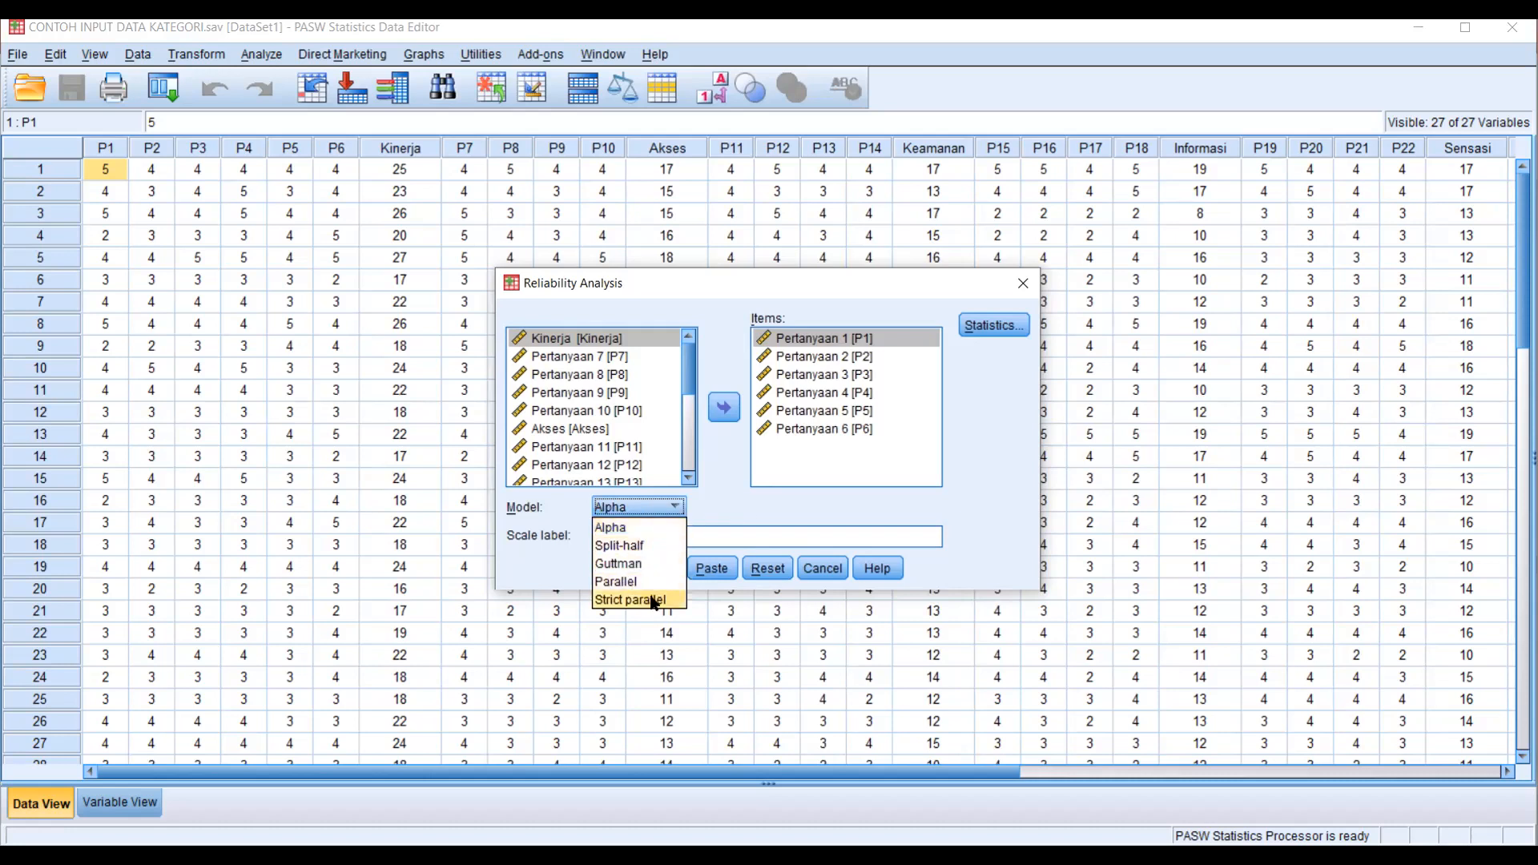
left_click(726, 460)
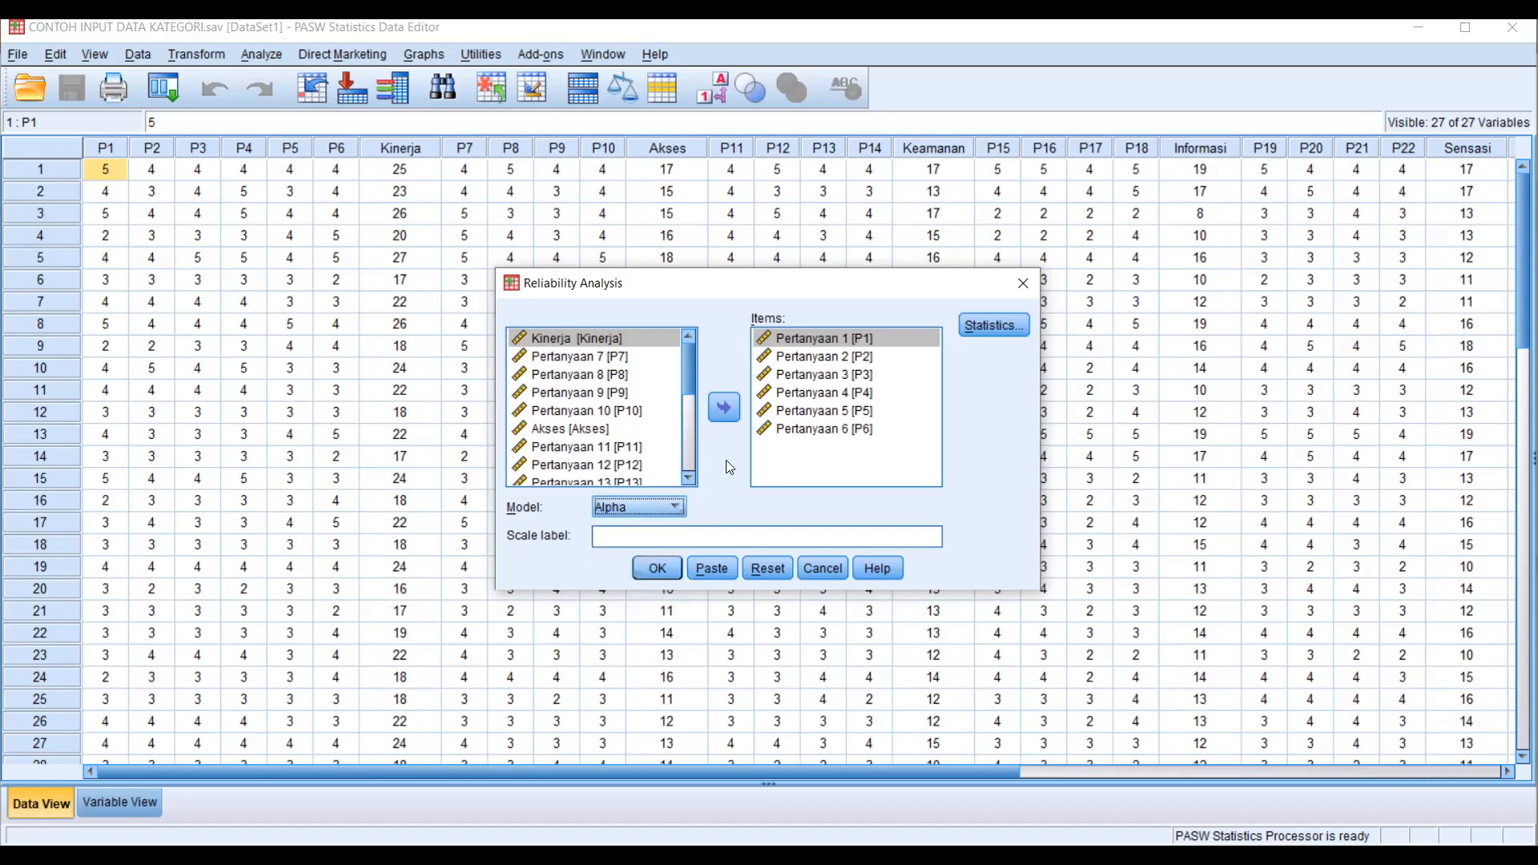
left_click(801, 374)
left_click(789, 392)
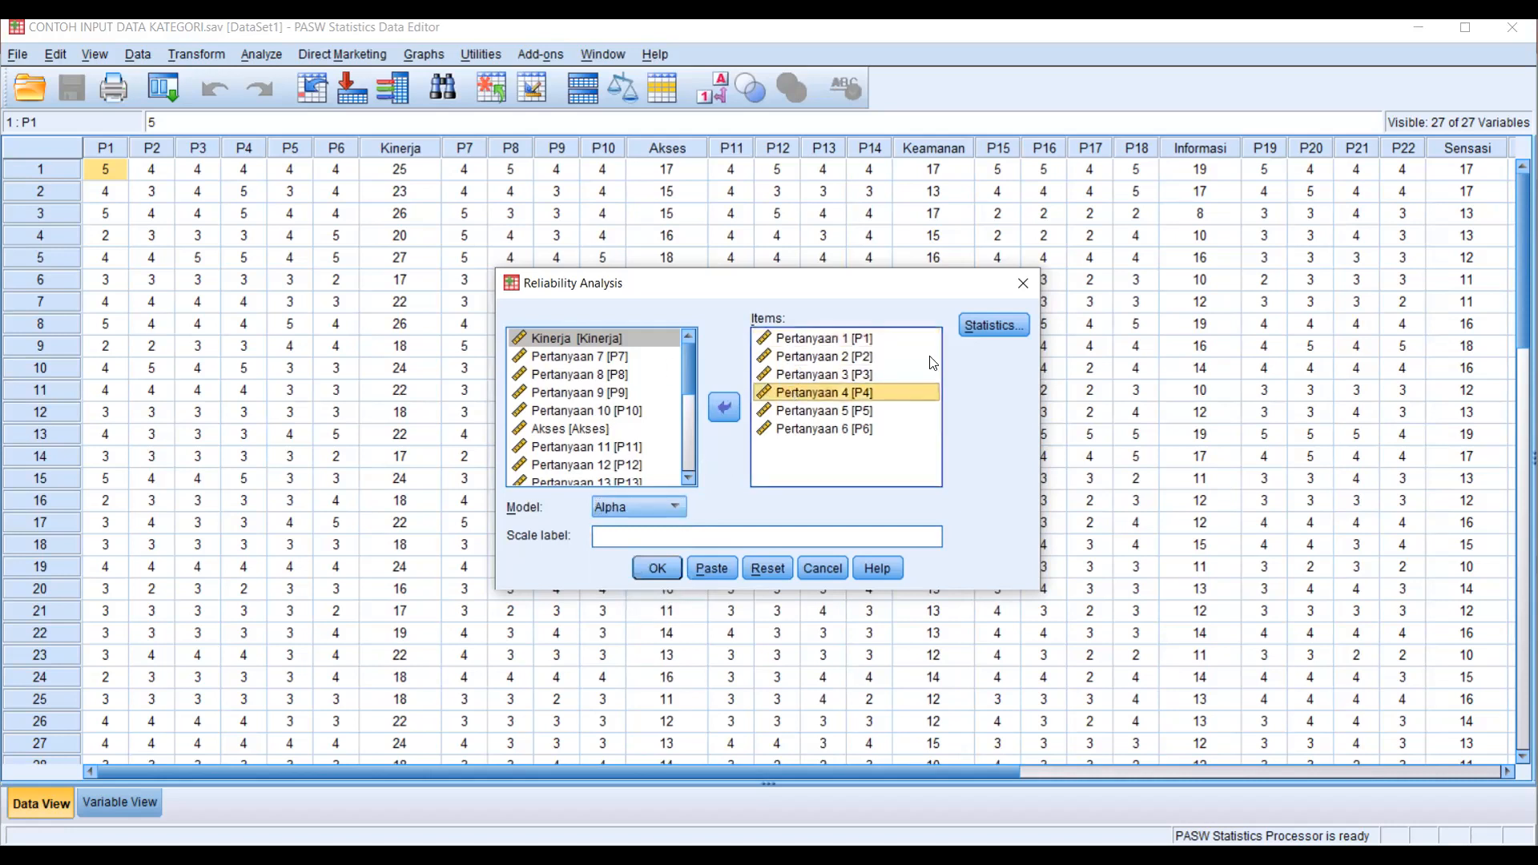
Step: Request item, scale and scale-if-item-deleted descriptives plus inter-item correlations, and run the reliability analysis
left_click(982, 323)
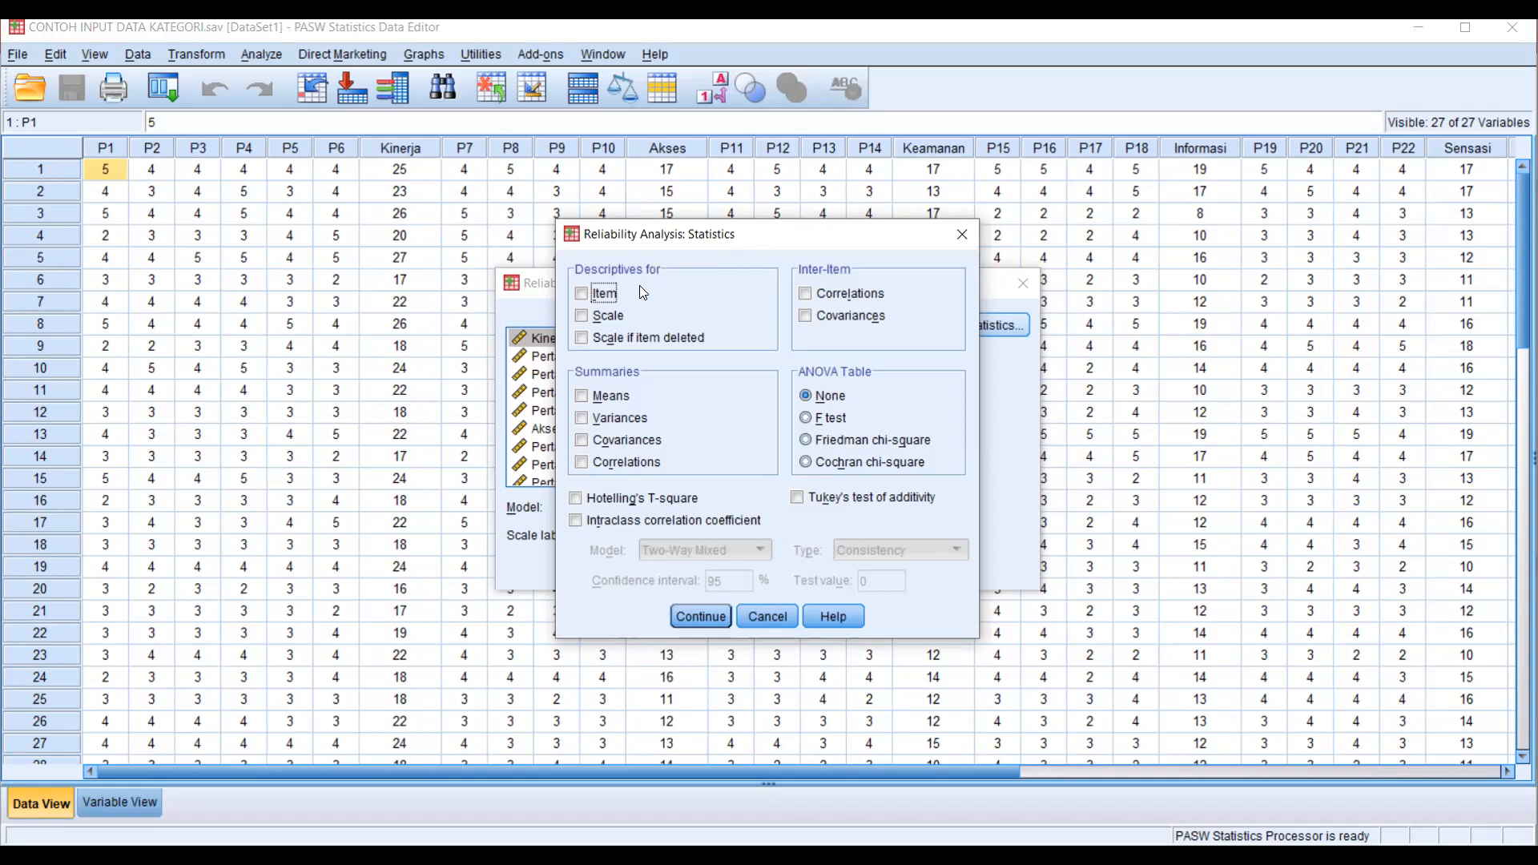
left_click(846, 303)
left_click(582, 338)
left_click(581, 317)
left_click(582, 294)
left_click(702, 616)
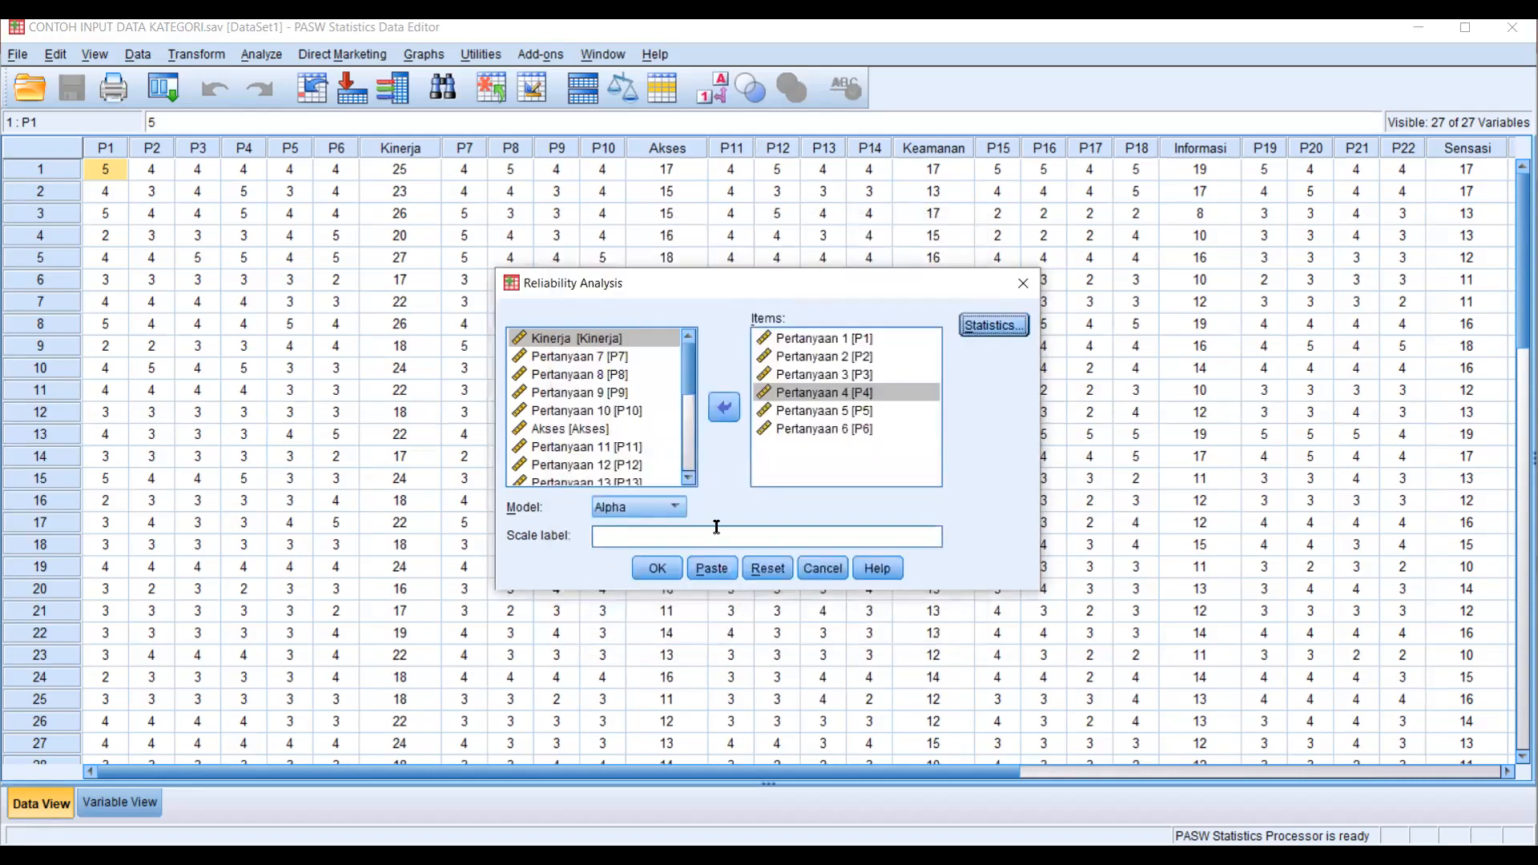
left_click(657, 571)
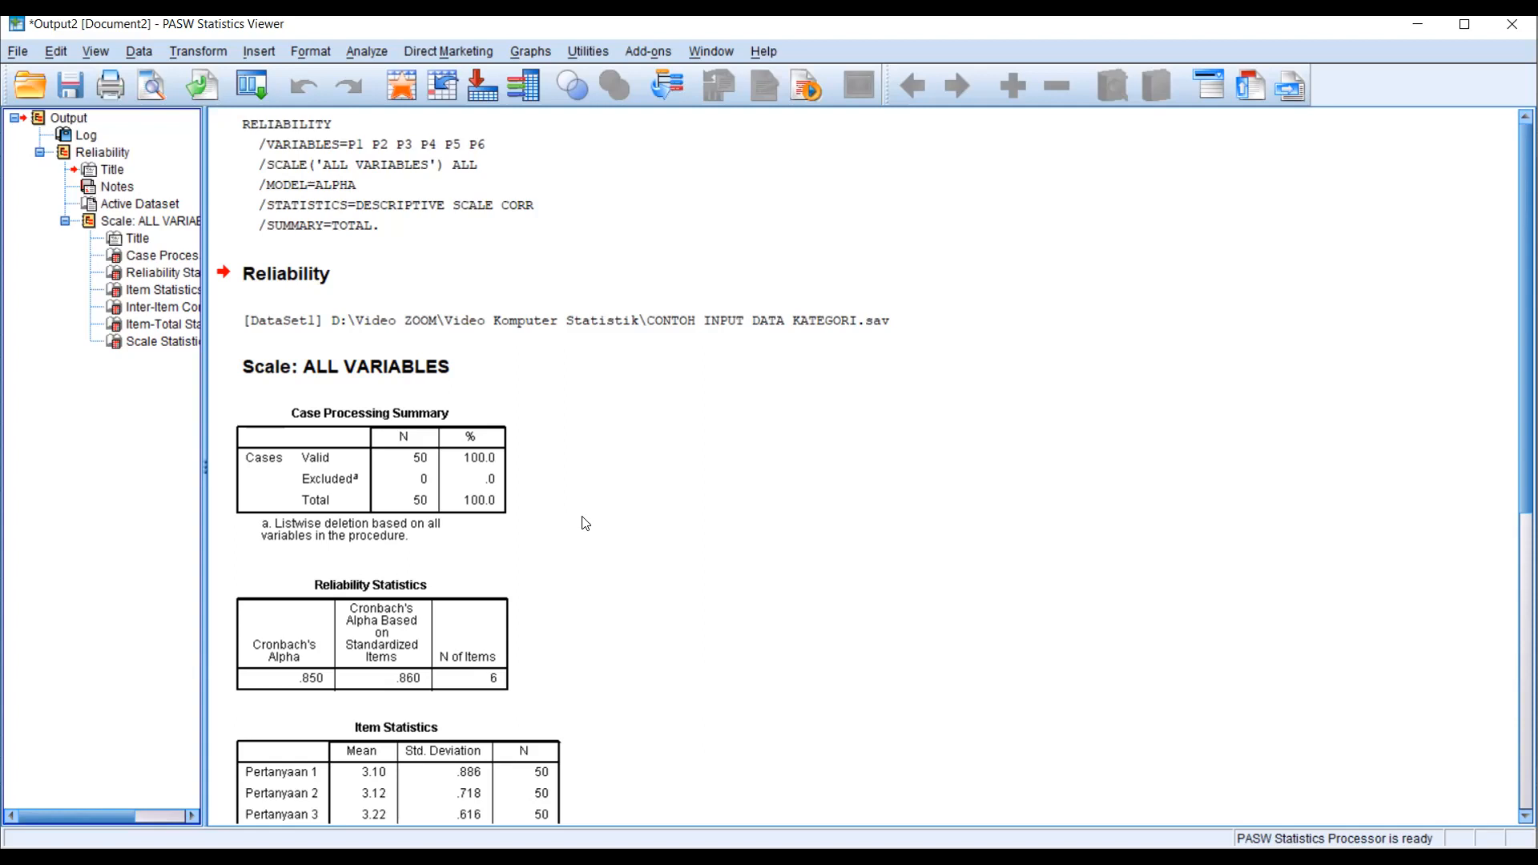
Step: Examine the Cronbach's alpha in the Reliability Statistics table and the Item-Total Statistics table of the output
left_click(381, 653)
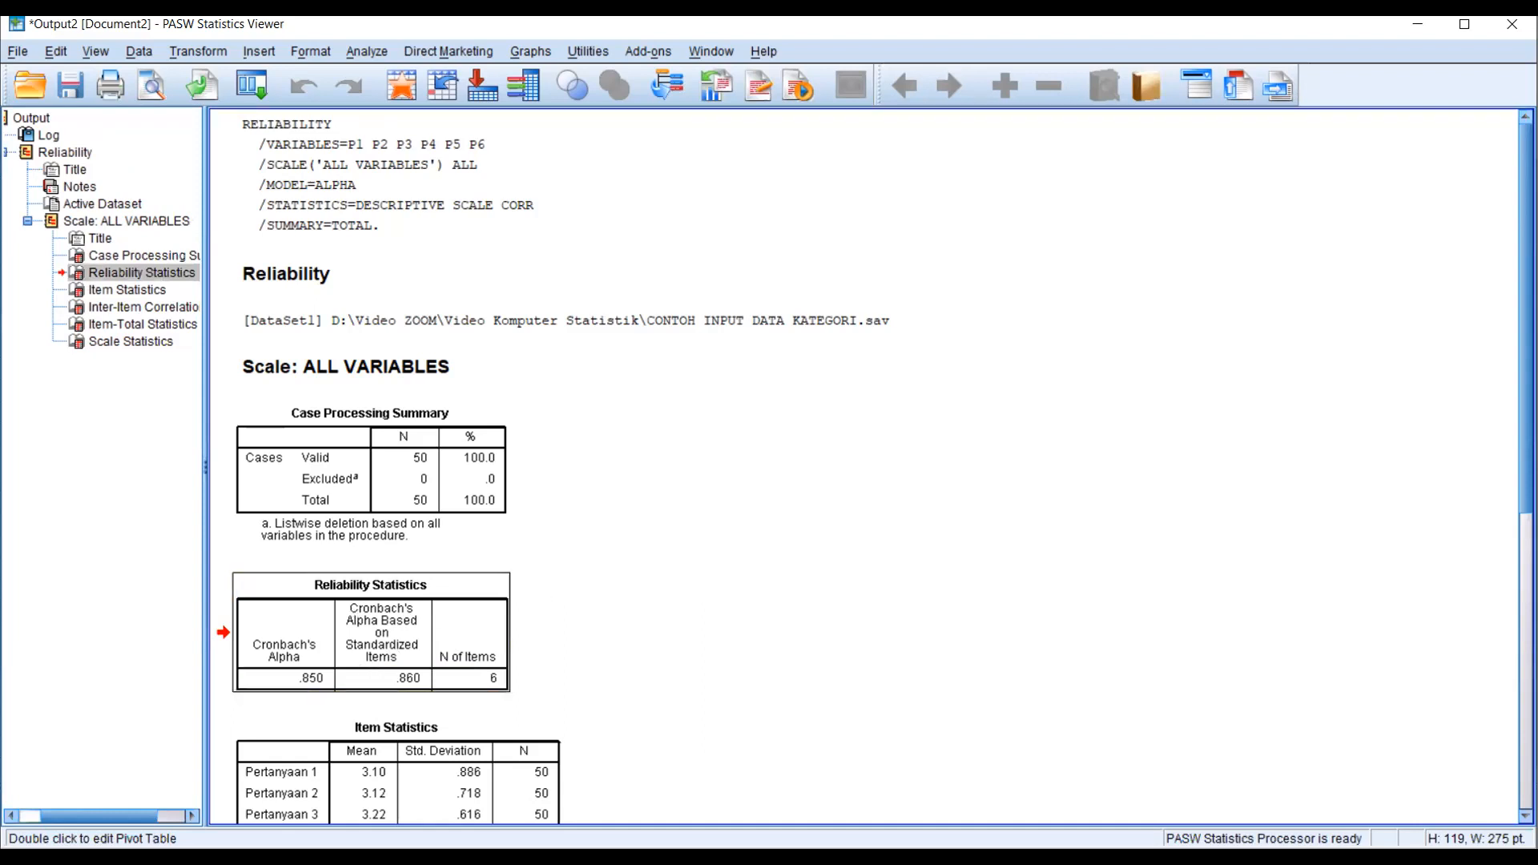
scroll(874, 461, "down", 5)
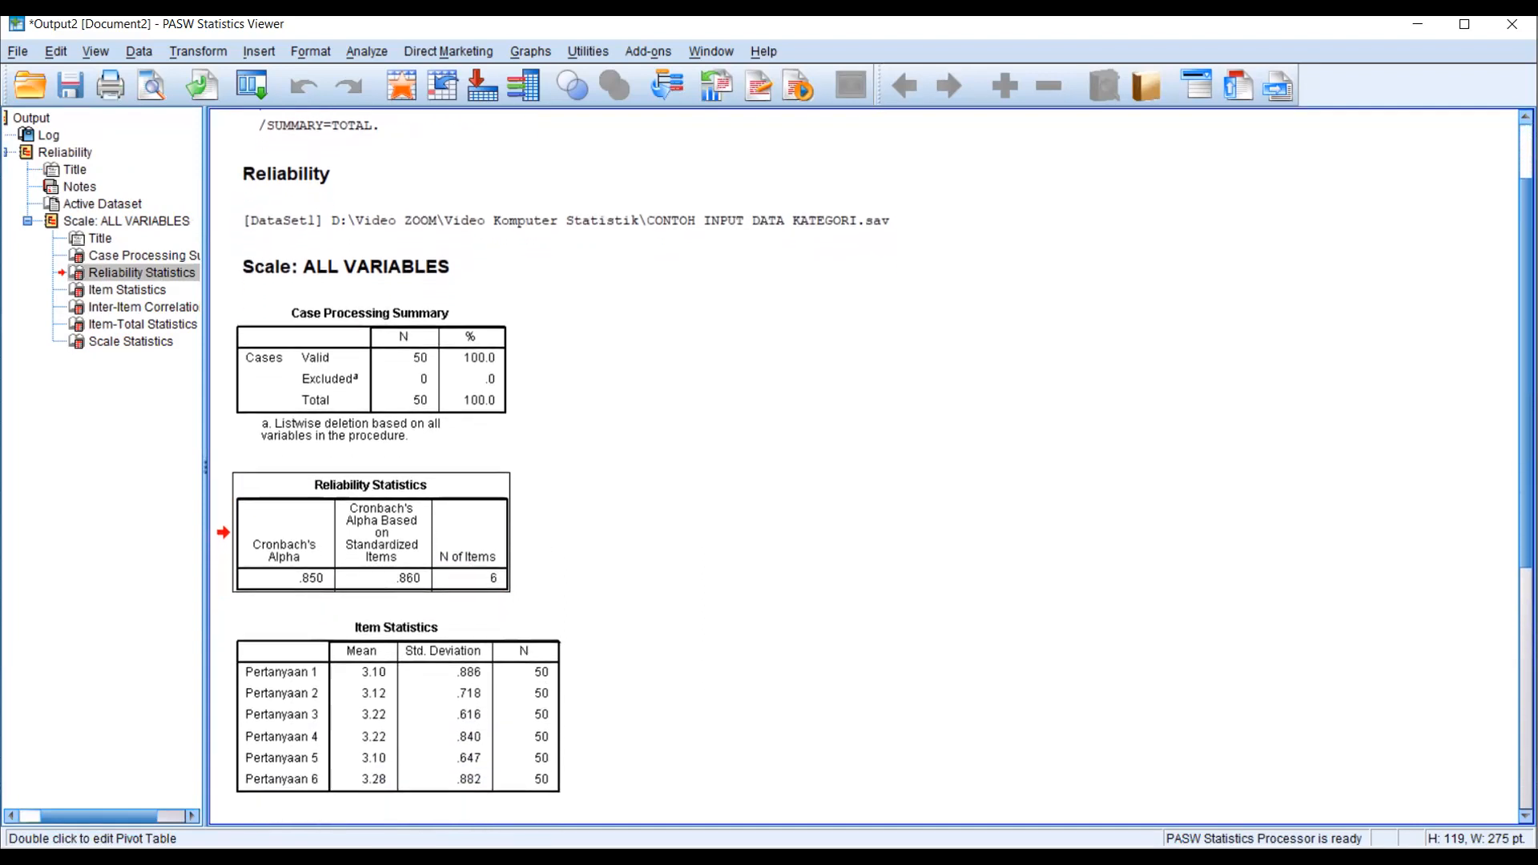
left_click_drag(1525, 487, 1525, 501)
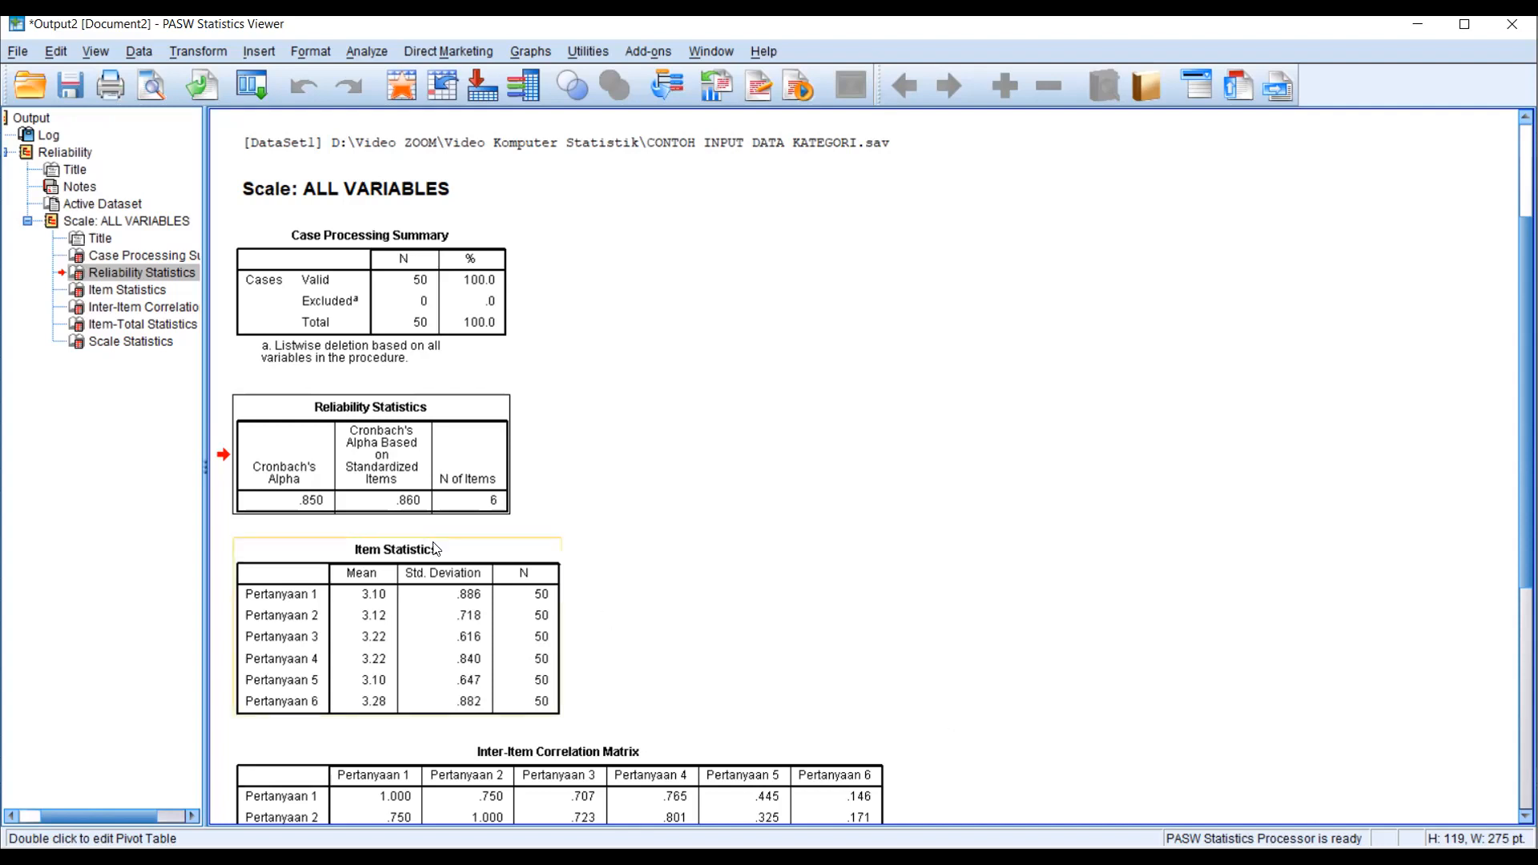
left_click(334, 506)
scroll(1500, 473, "down", 10)
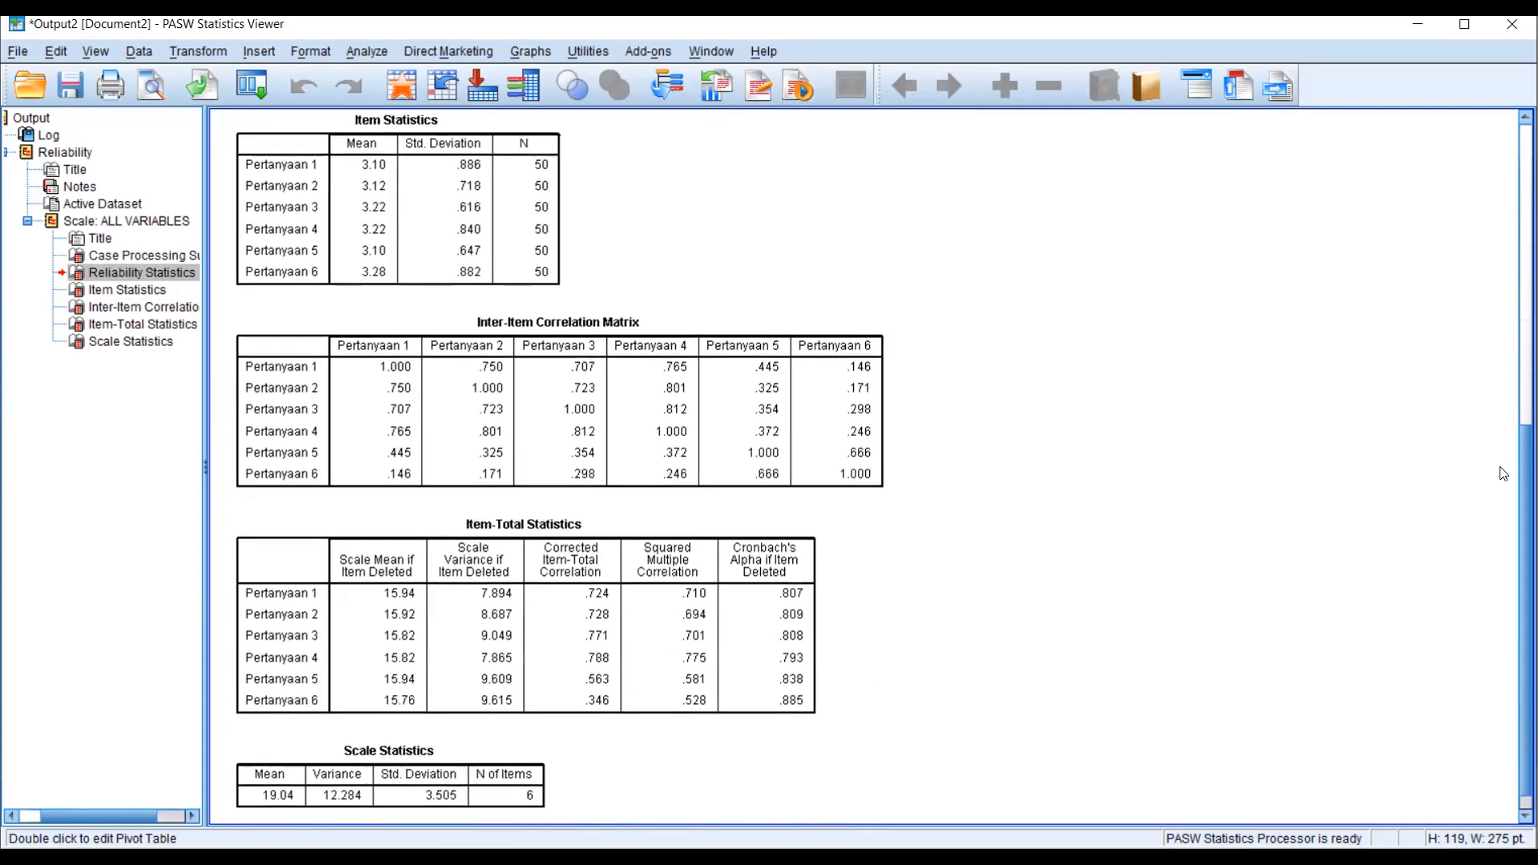
left_click(633, 570)
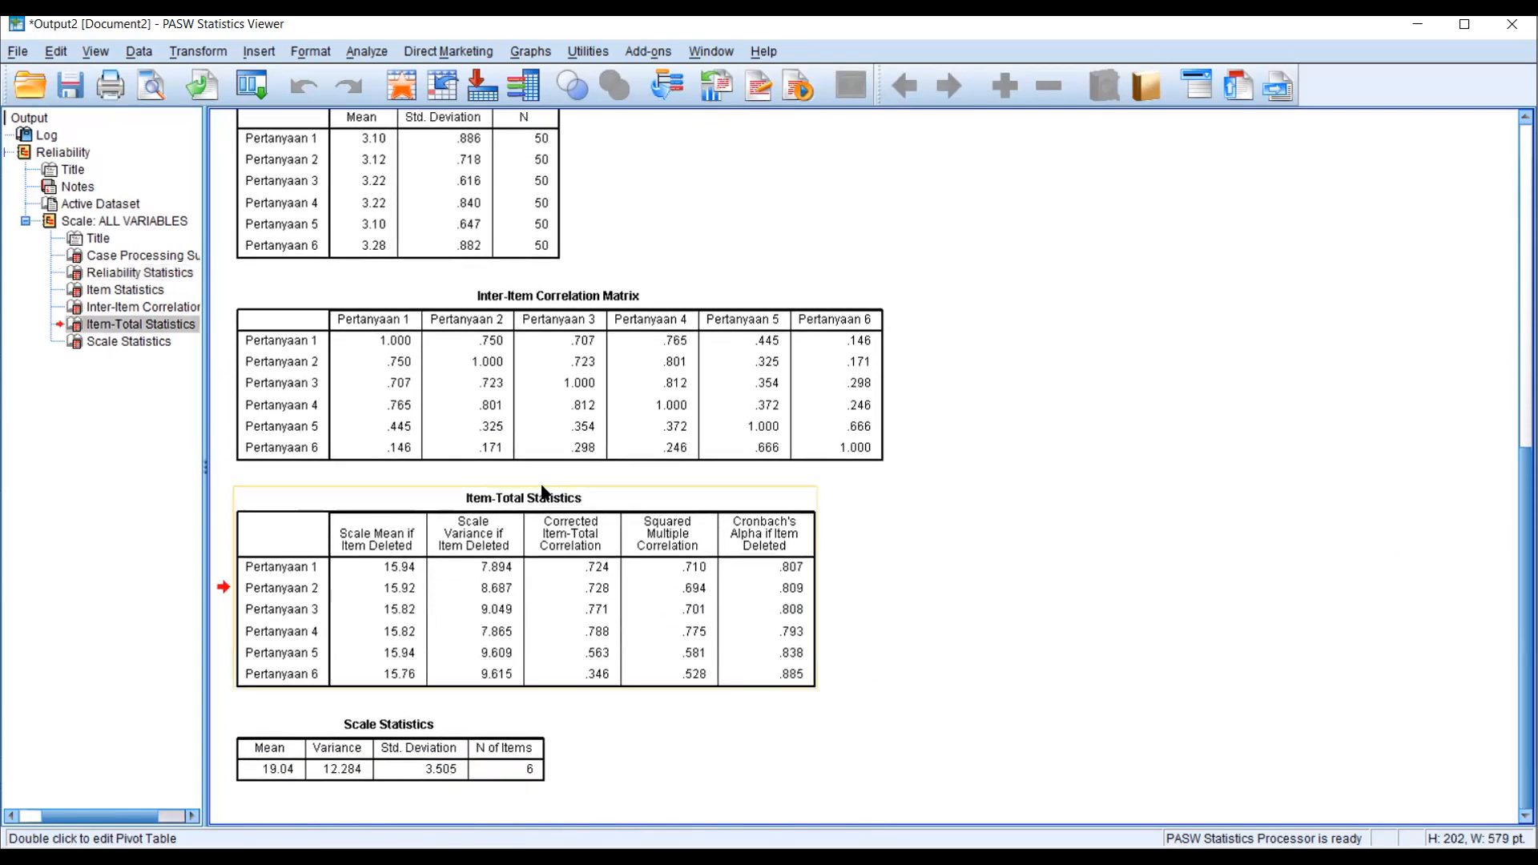
Step: Compare the Inter-Item Correlation Matrix with the Item-Total Statistics table, including the Cronbach's Alpha if Item Deleted column
left_click(432, 401)
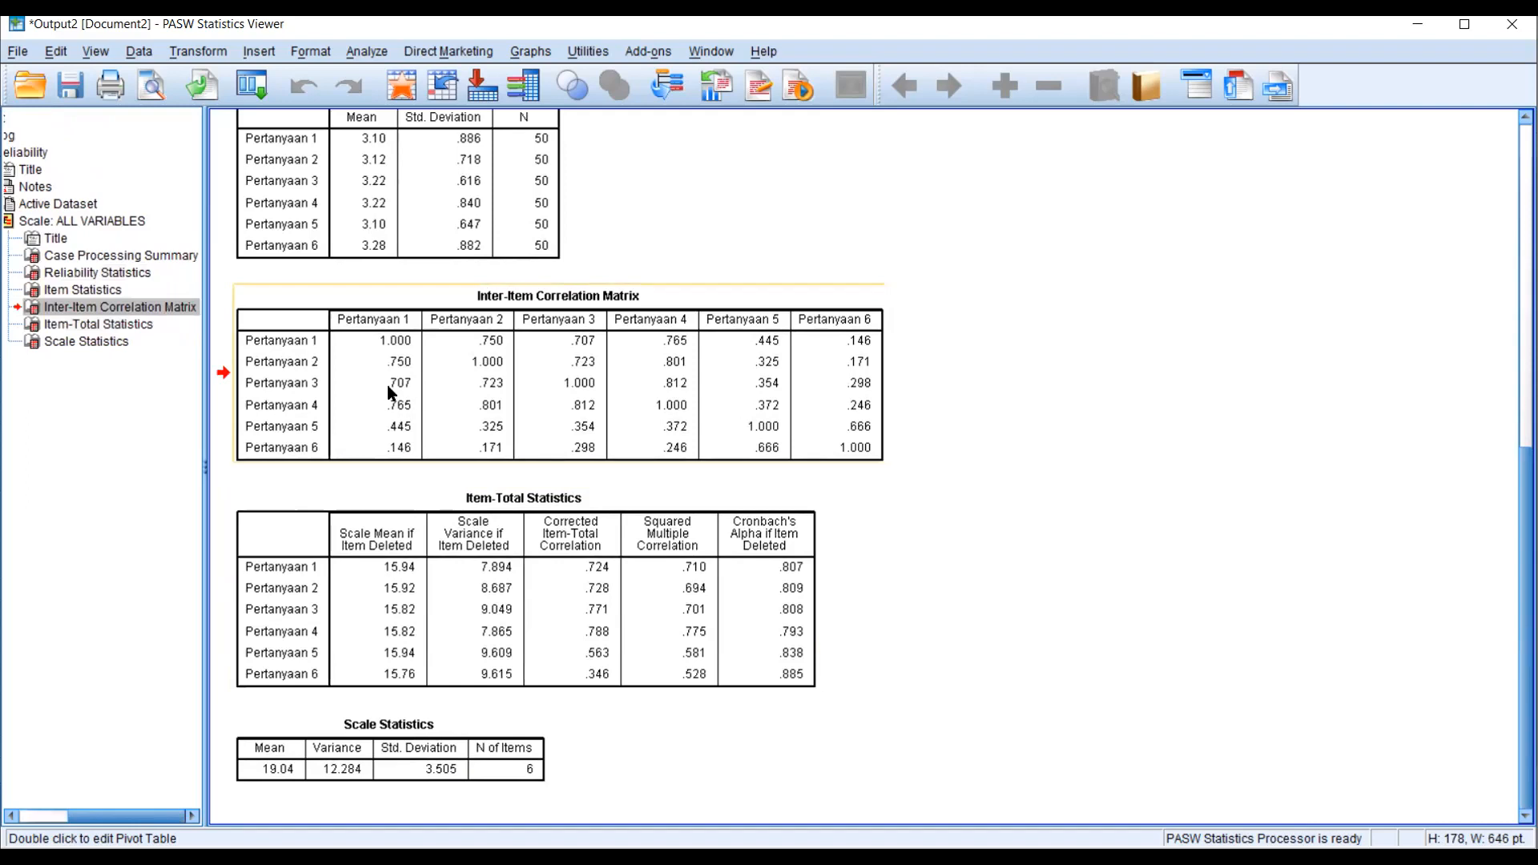
left_click(440, 575)
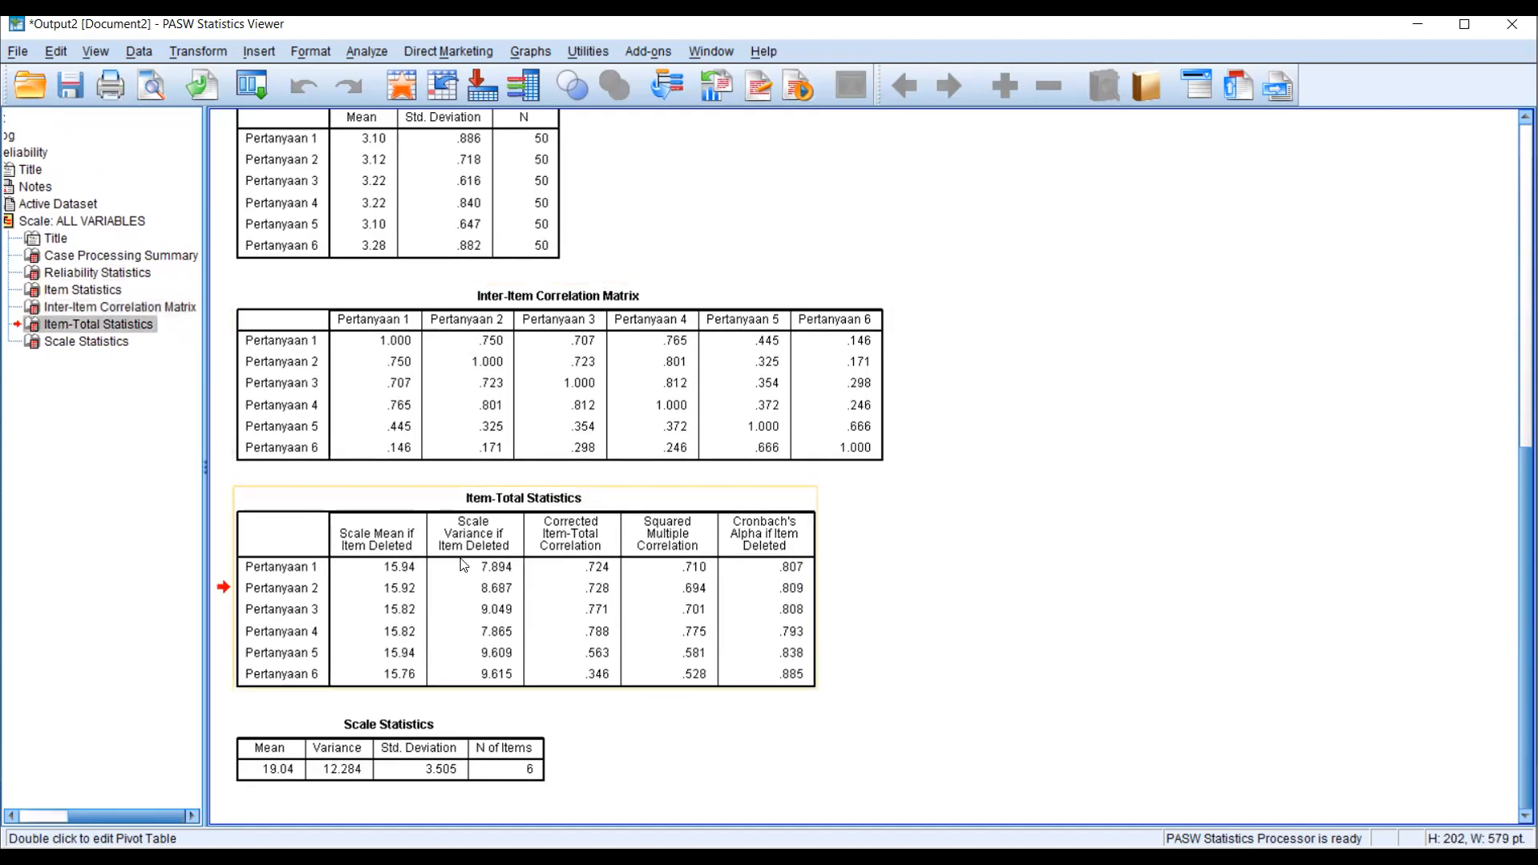
left_click(542, 350)
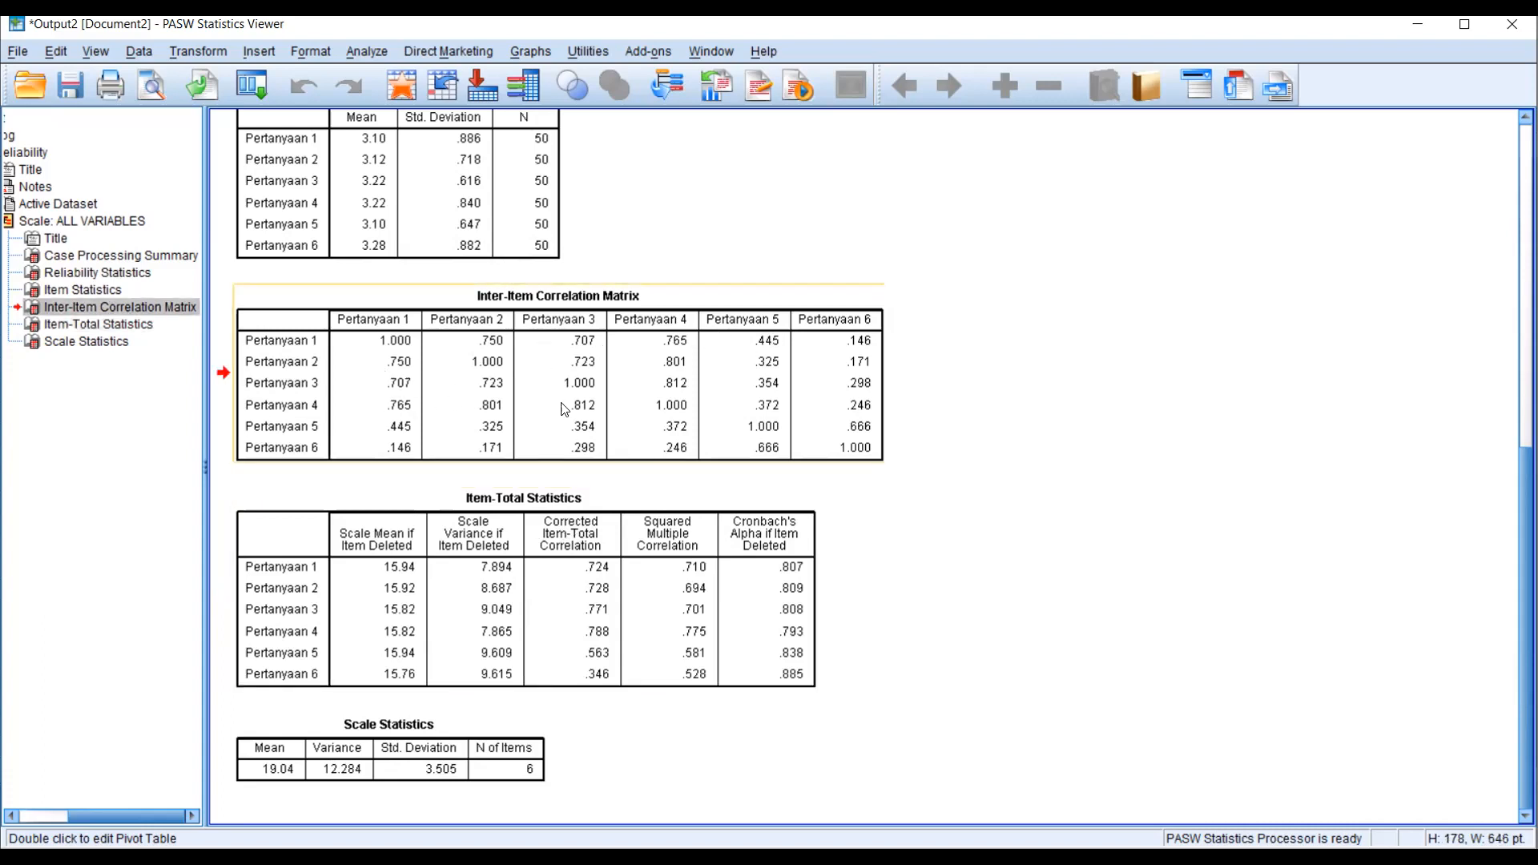
left_click(372, 596)
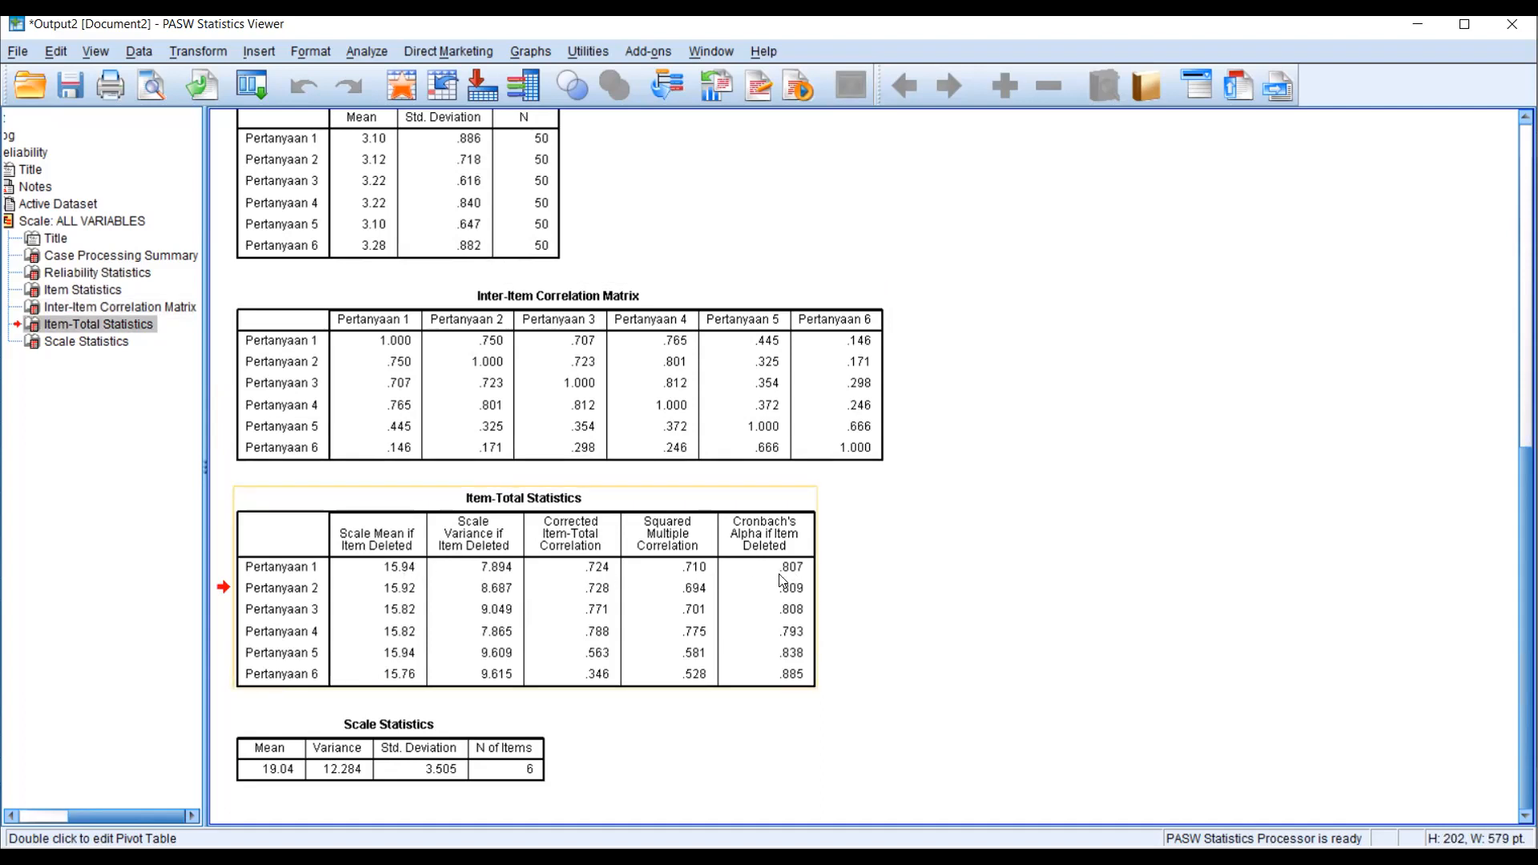
left_click(299, 574)
left_click(796, 599)
Step: Compare the overall Cronbach's alpha in Reliability Statistics with each question's Cronbach's Alpha if Item Deleted, down to Pertanyaan 6
scroll(337, 511, "up", 8)
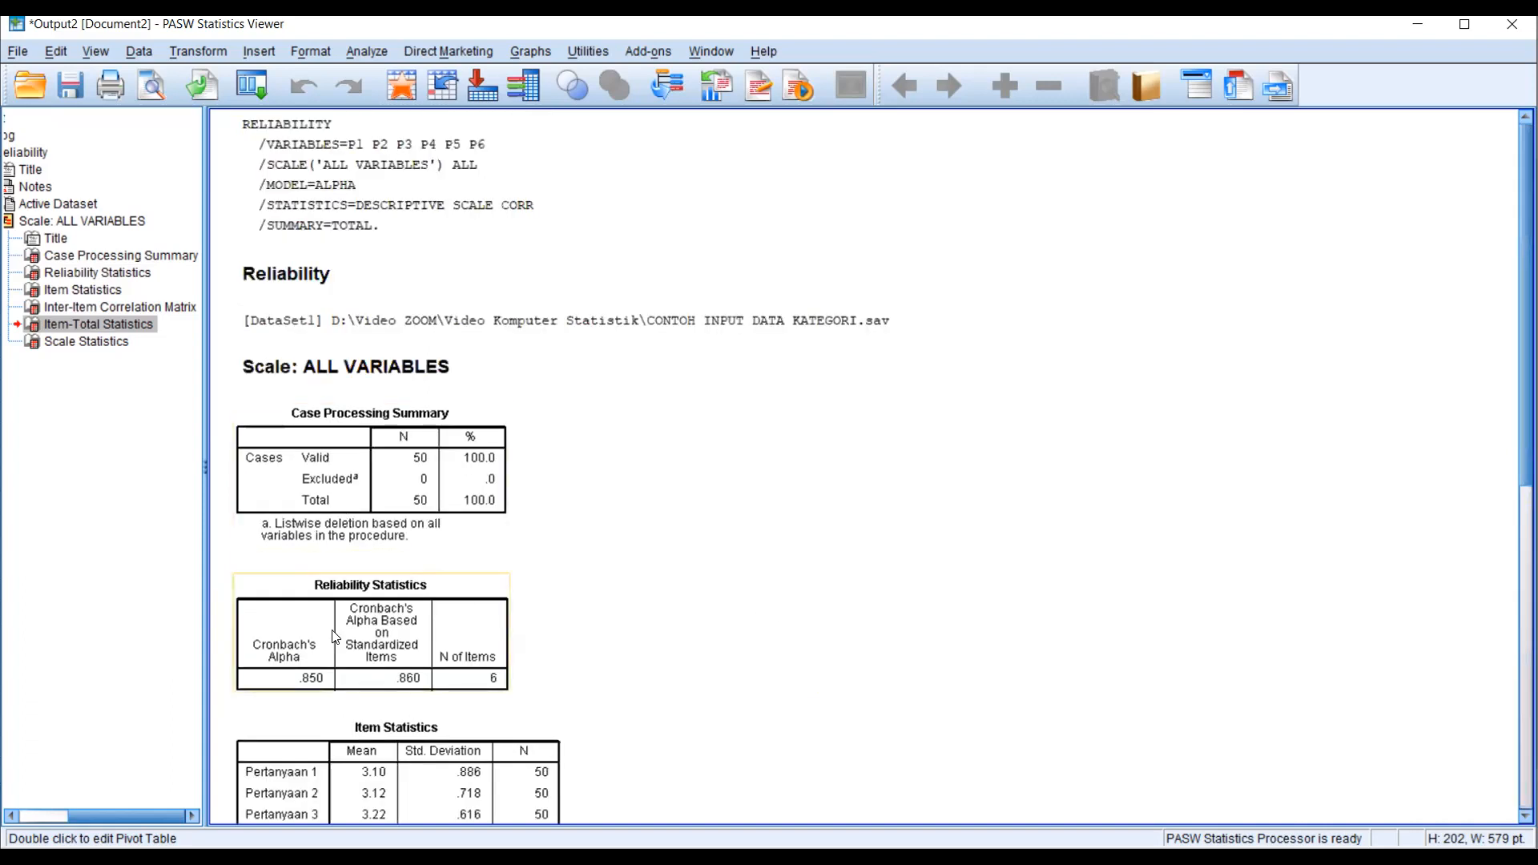
left_click(317, 655)
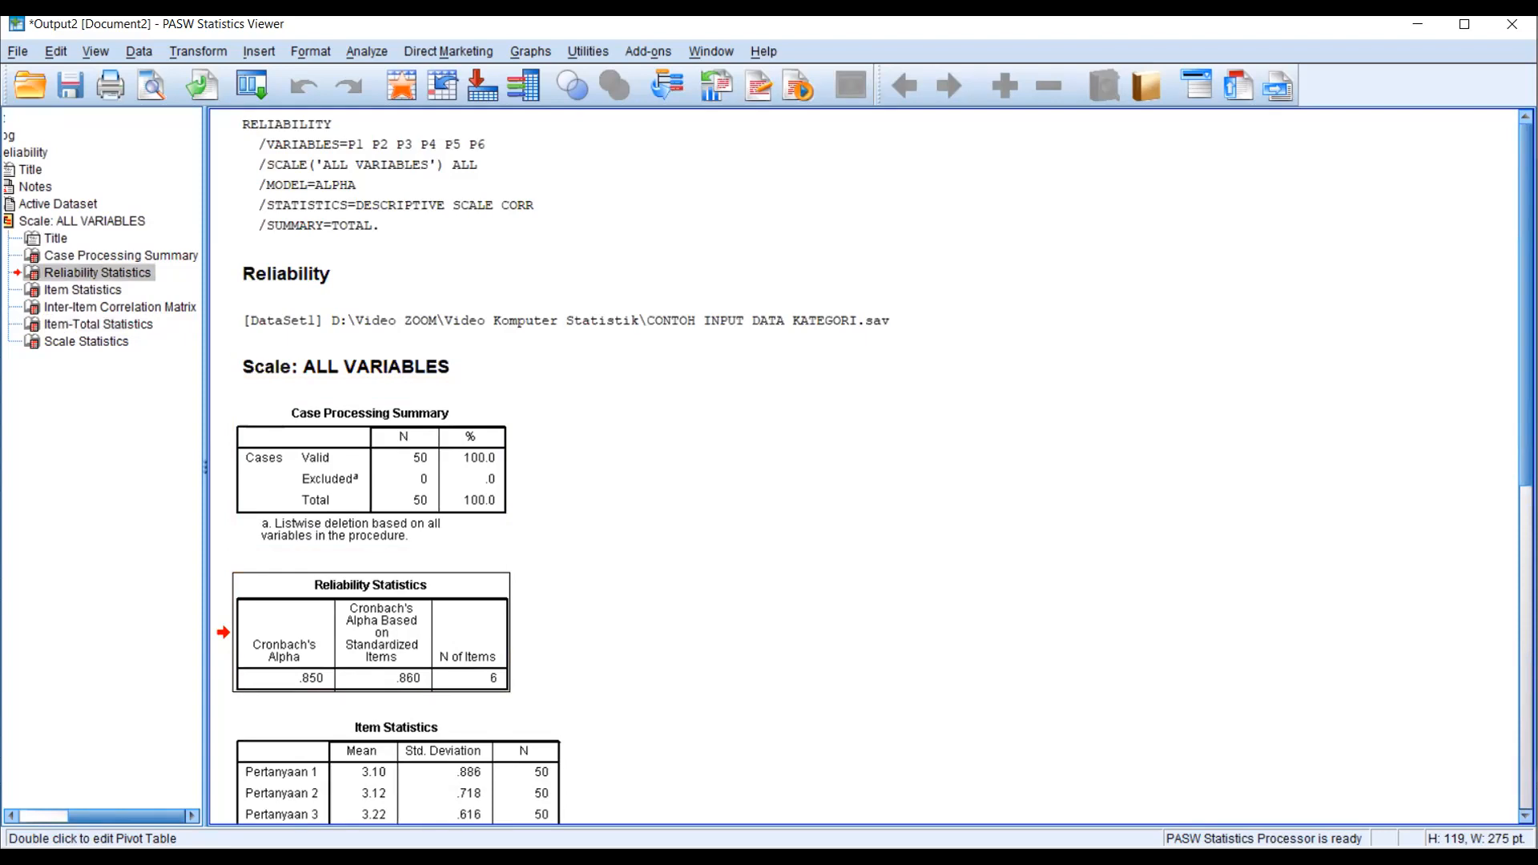
scroll(1261, 738, "down", 10)
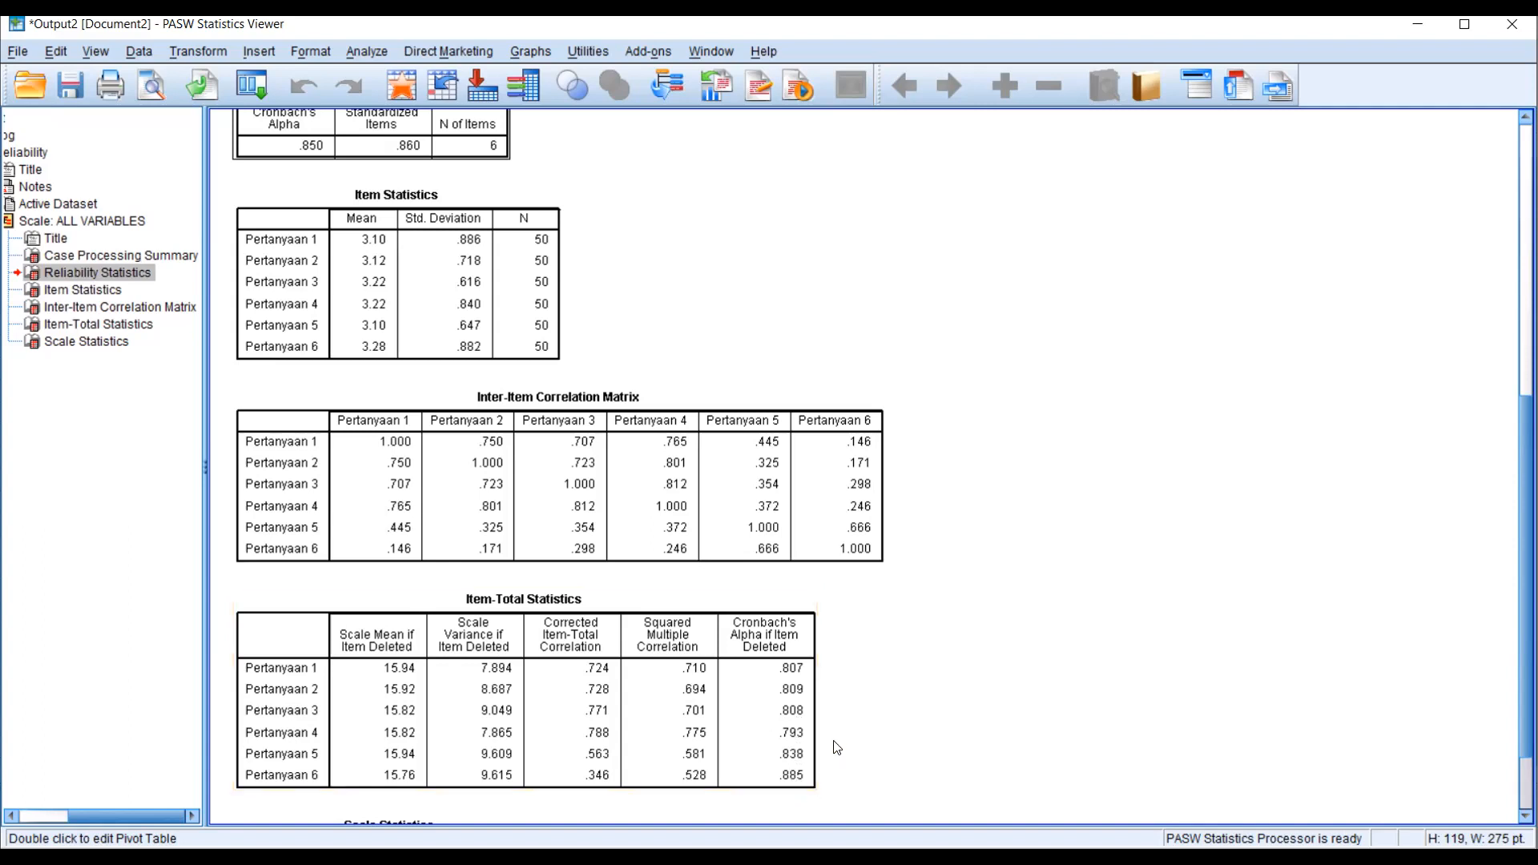
left_click(791, 747)
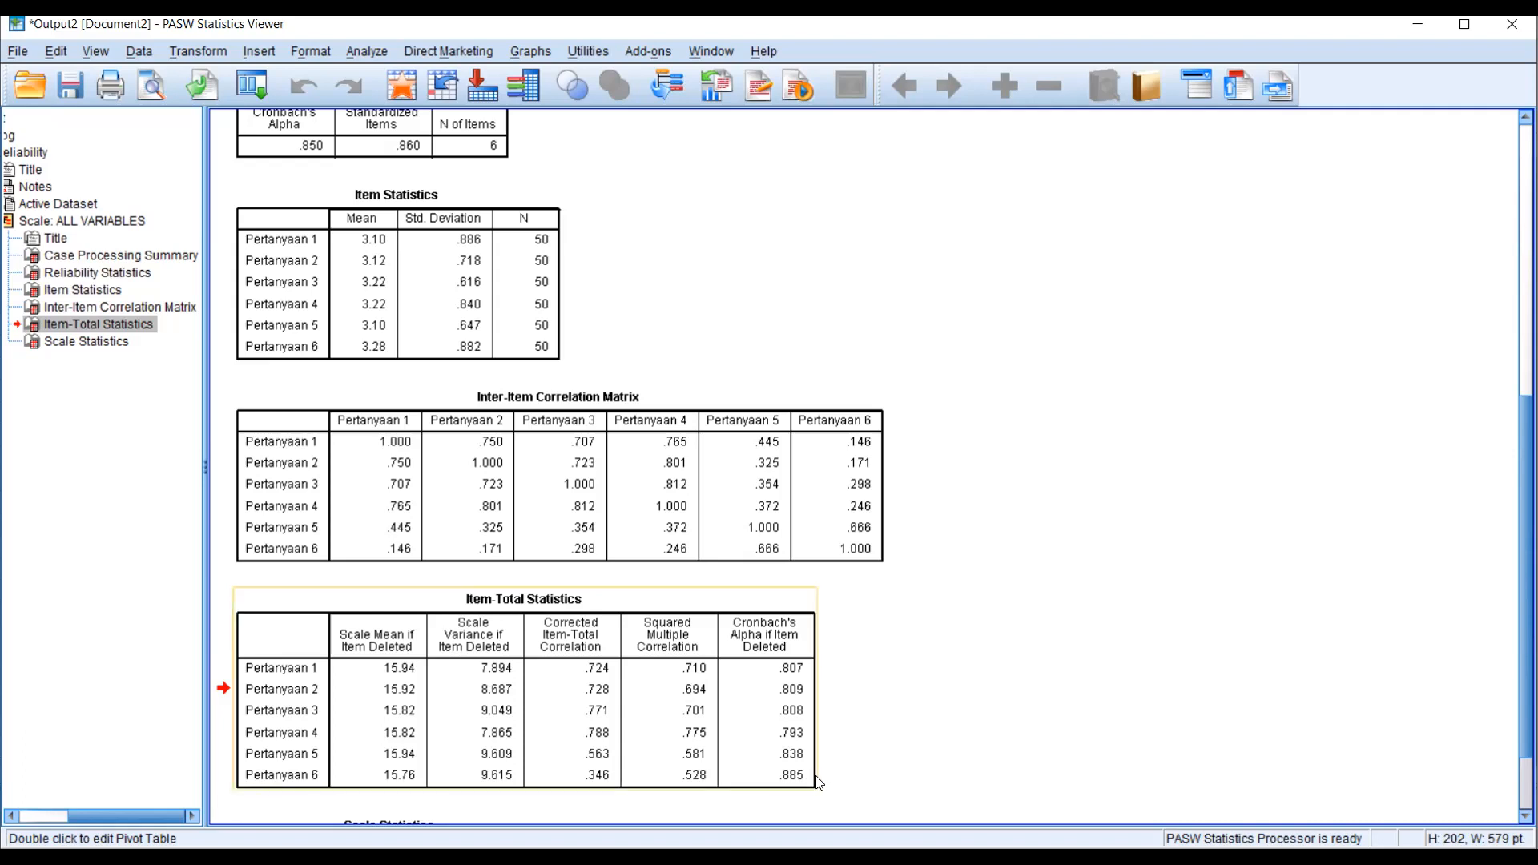
scroll(1510, 557, "down", 3)
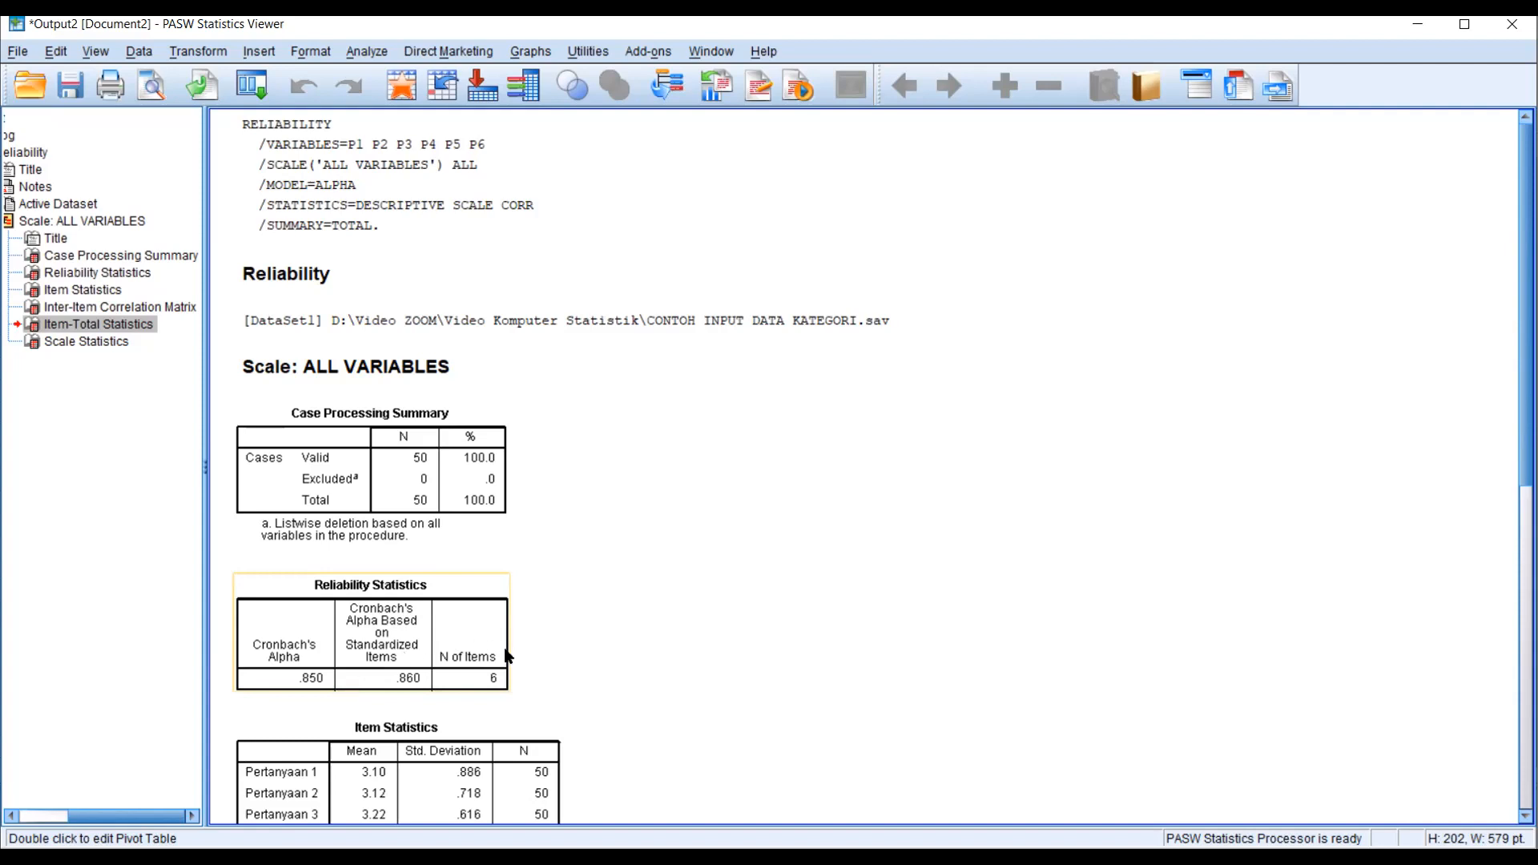
Step: Recheck the reliability output from the Reliability Statistics to the Item-Total Statistics, and switch to the IRSQ questionnaire document in Word
scroll(669, 591, "down", 10)
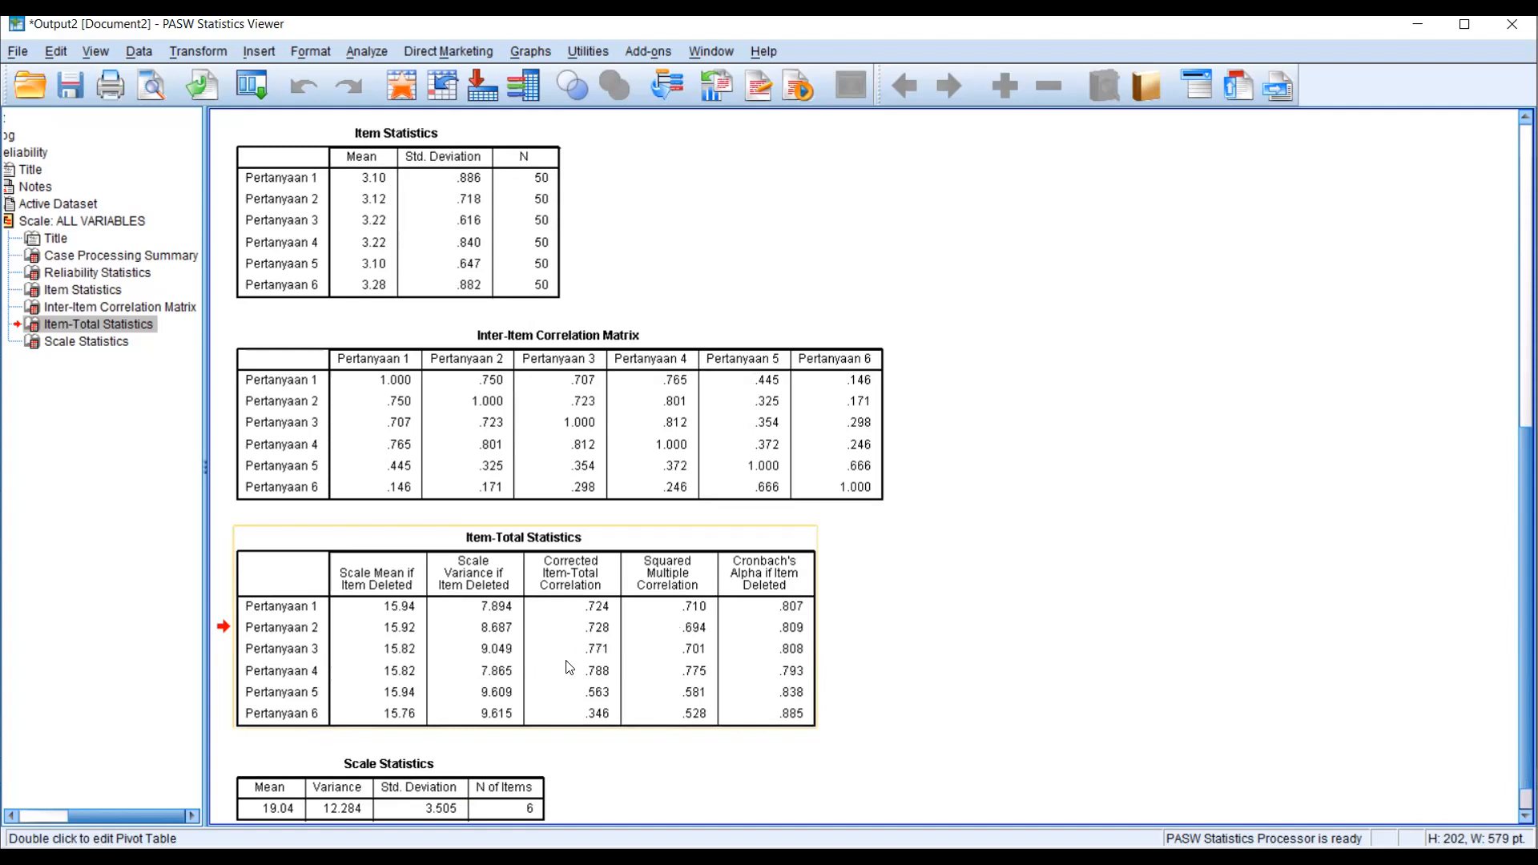
scroll(576, 666, "up", 10)
scroll(577, 666, "down", 10)
scroll(577, 665, "up", 10)
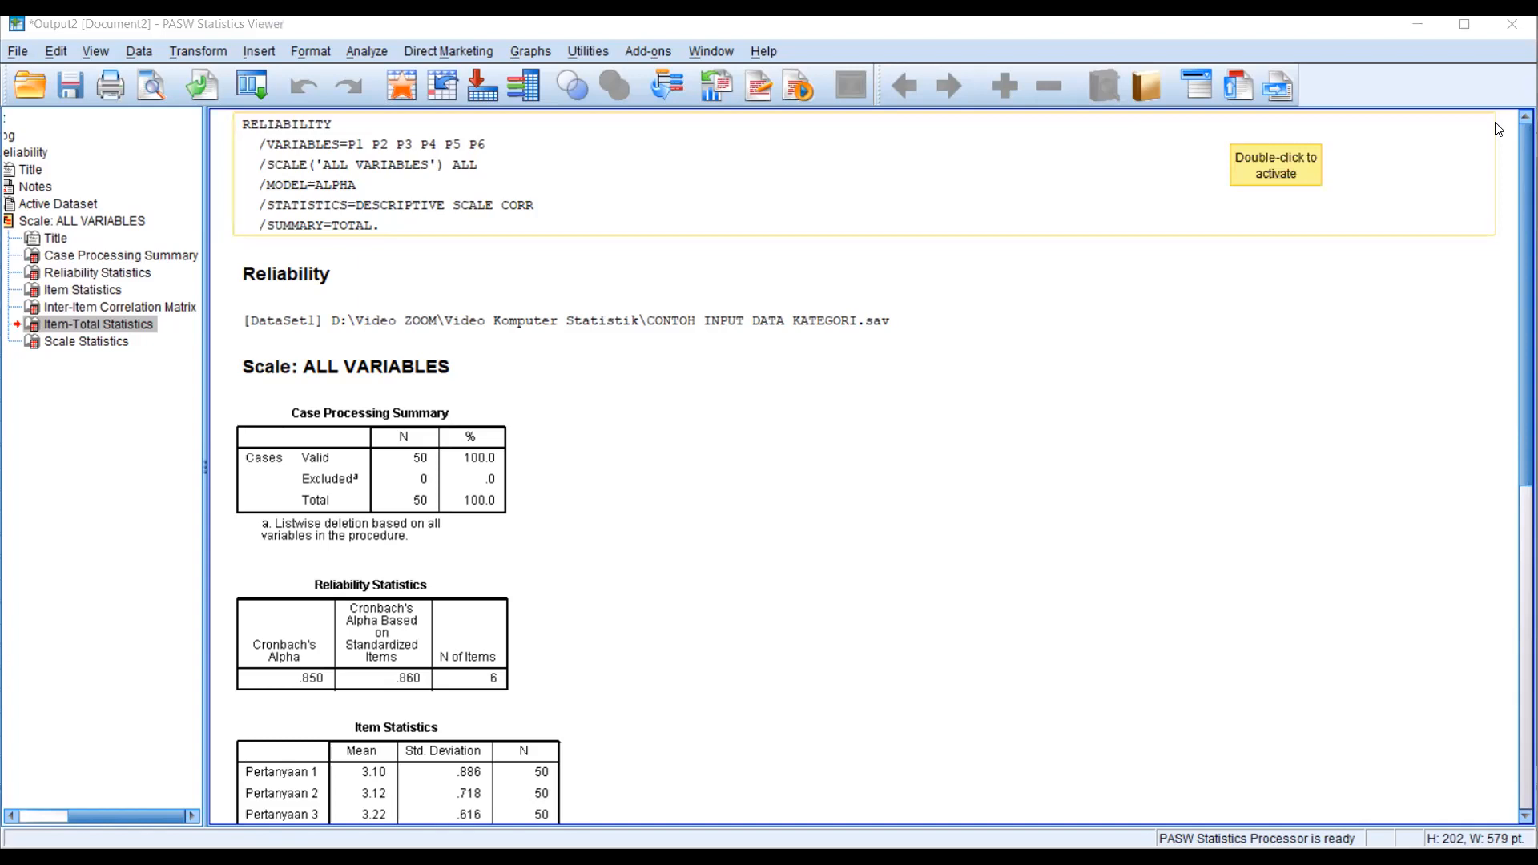
left_click(1294, 745)
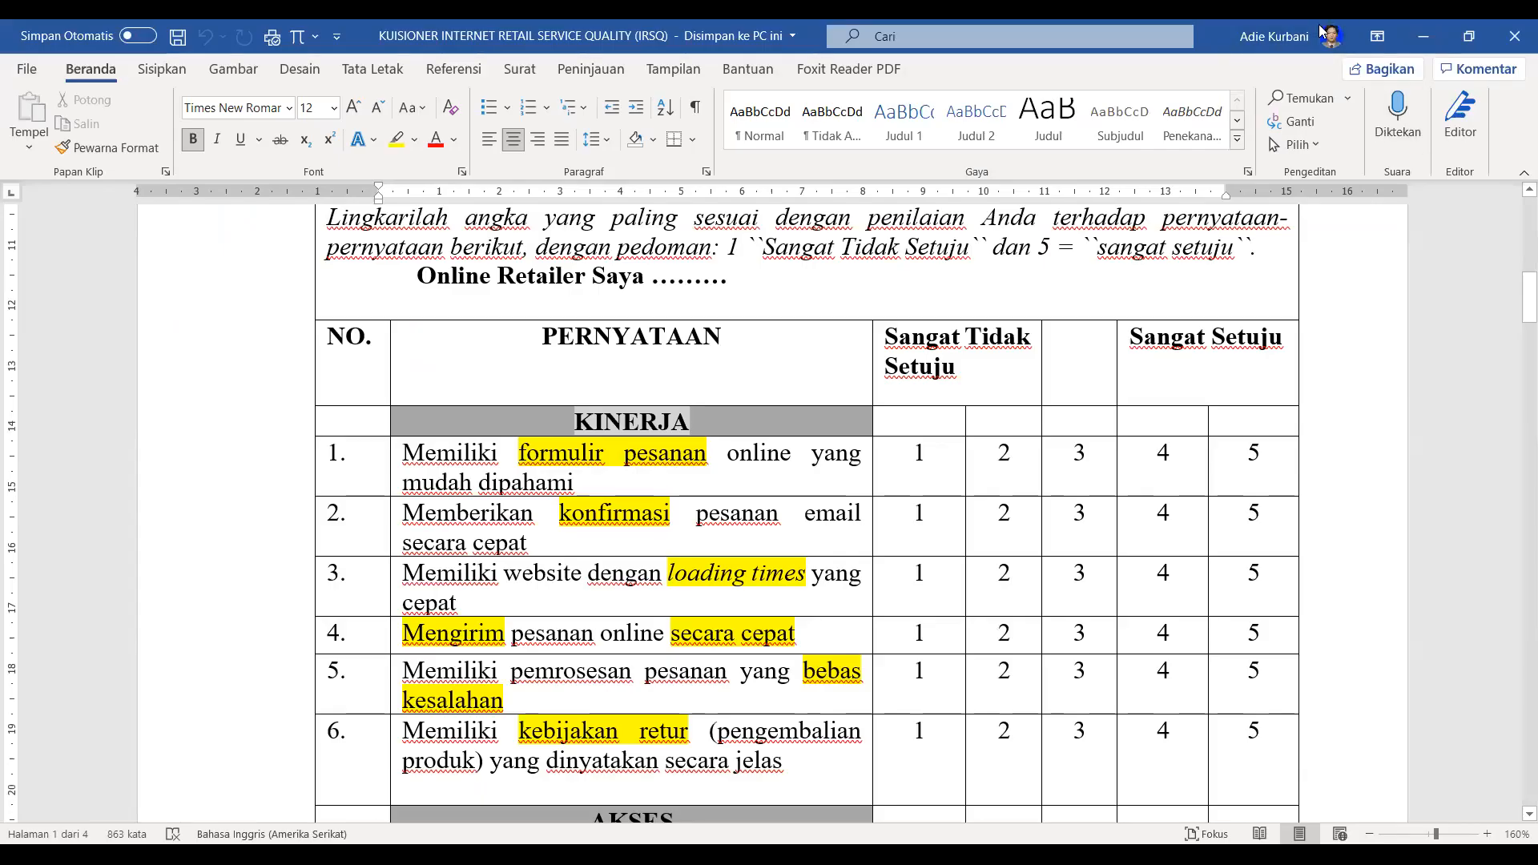